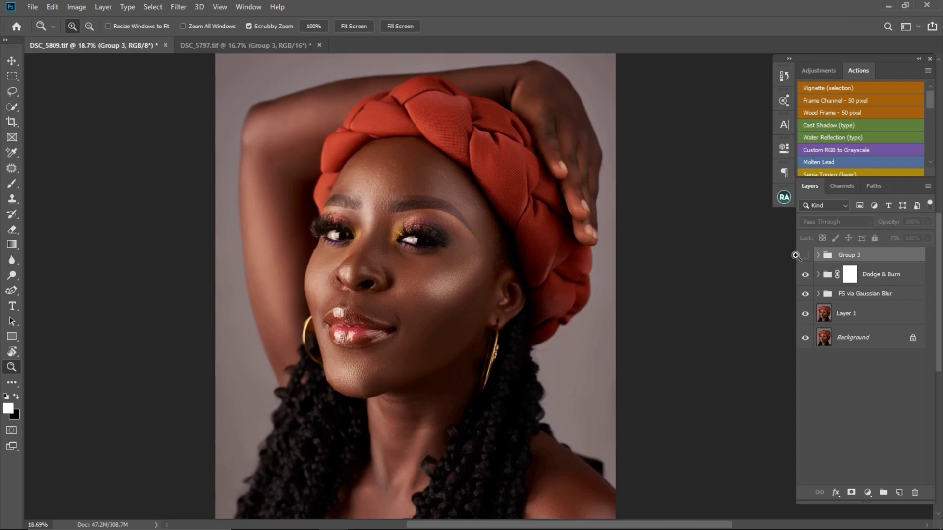
- Show the Group 3 layer group again and delete it from the layer stack
left_click(805, 256)
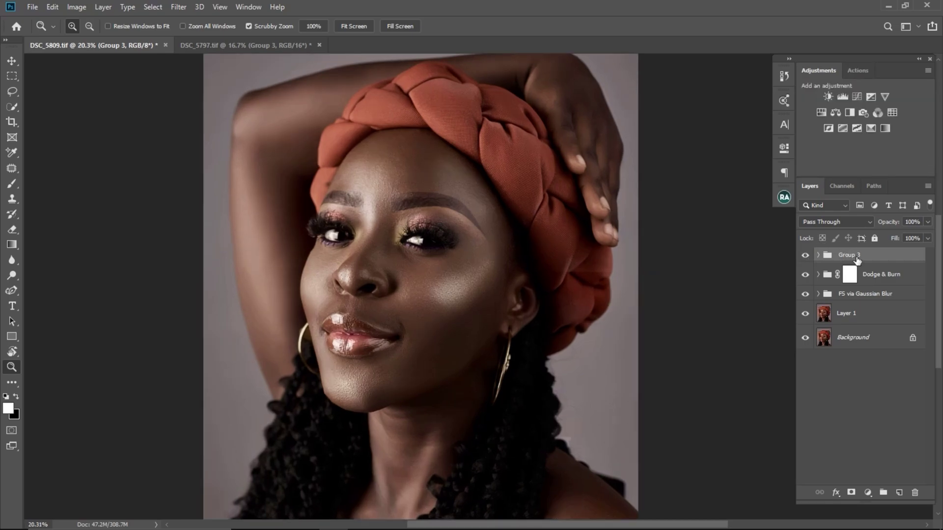
key("Delete")
mouse_move(432, 273)
left_mouse_down()
mouse_move(485, 301)
mouse_move(437, 289)
mouse_move(448, 295)
left_mouse_up()
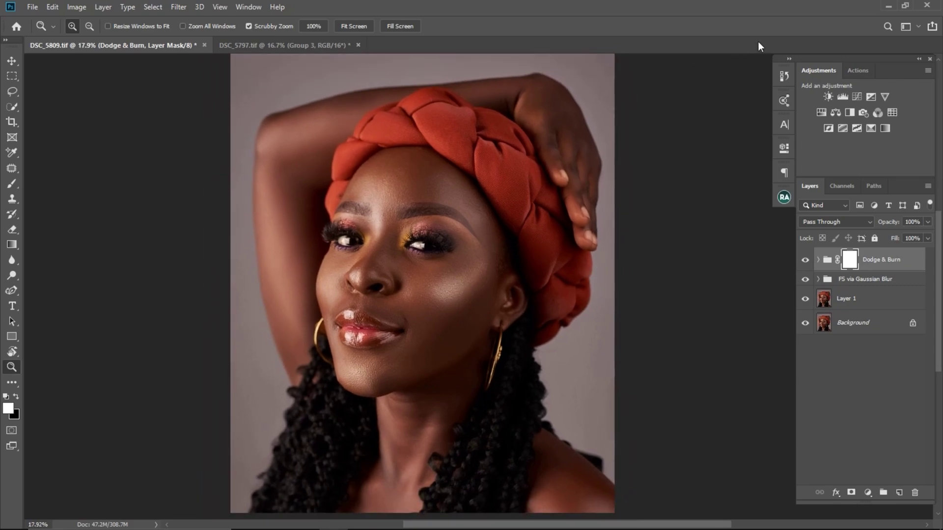
- Add a Levels adjustment layer with the white input level at 228 and compare the image with and without it
left_click(842, 96)
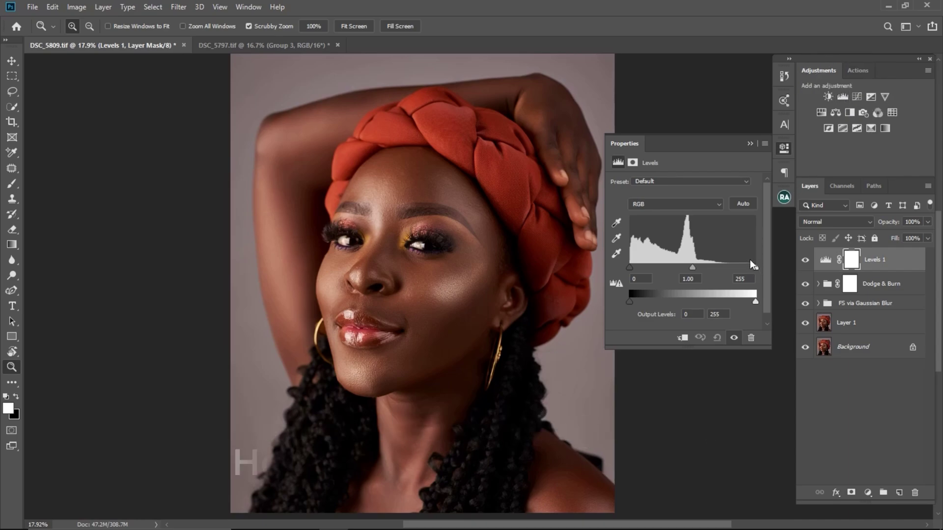
key("alt")
left_click_drag(755, 269, 741, 269)
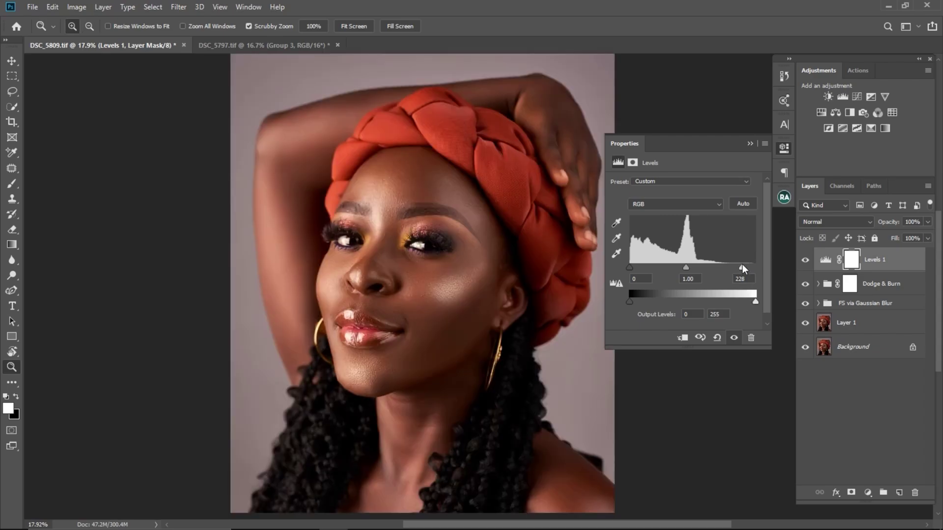
left_click(805, 260)
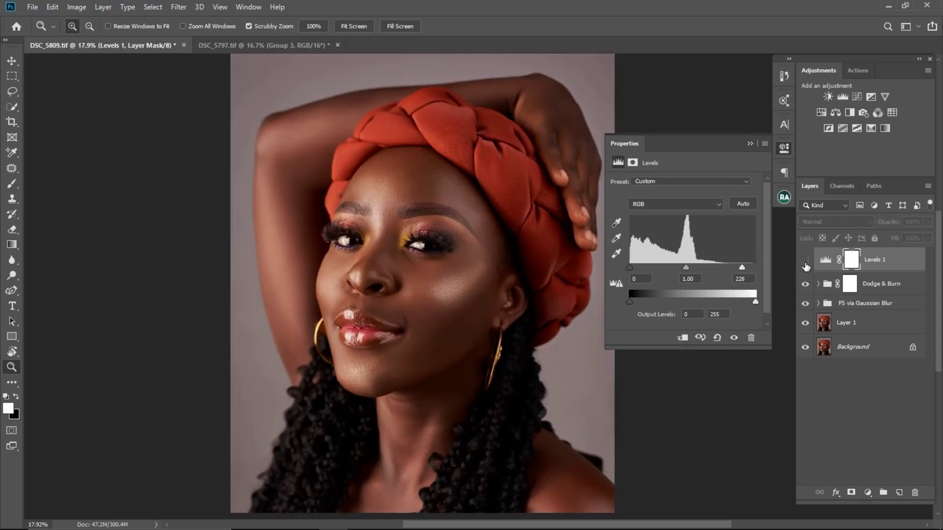
left_click(805, 261)
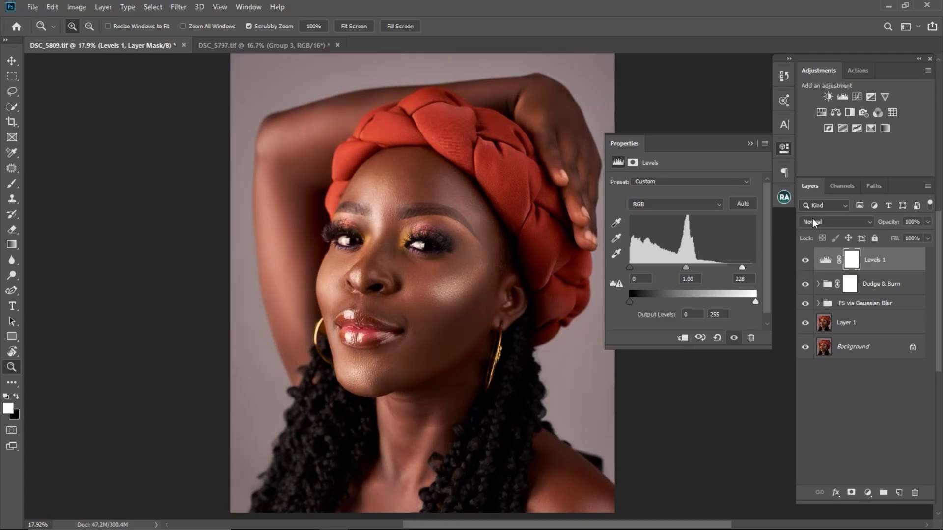
left_click(749, 144)
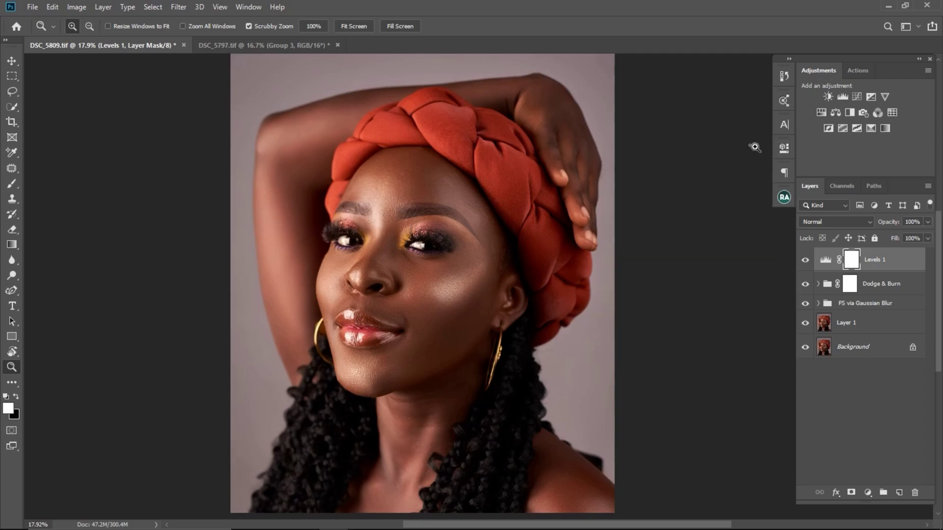
- Add a Black & White adjustment layer and set its blend mode to Multiply
left_click(848, 113)
left_click(848, 113)
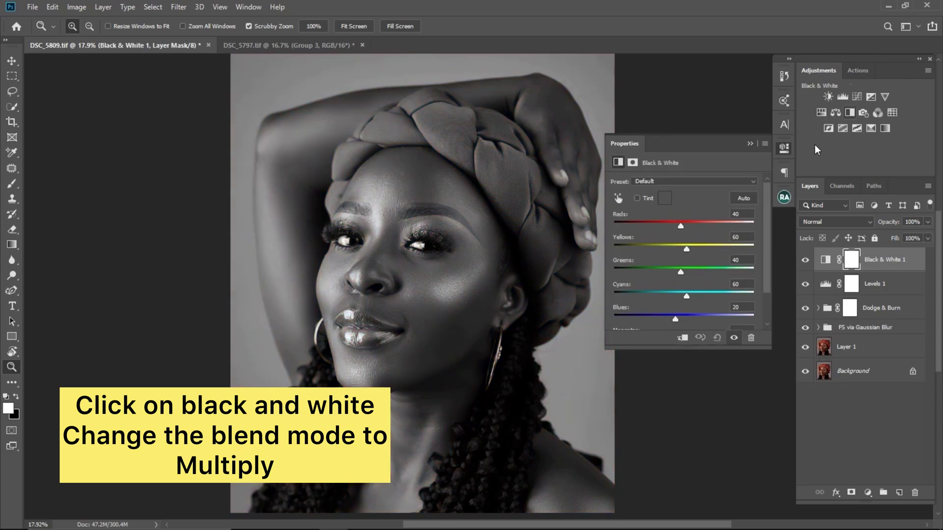
left_click(710, 181)
left_click(710, 181)
left_click(833, 223)
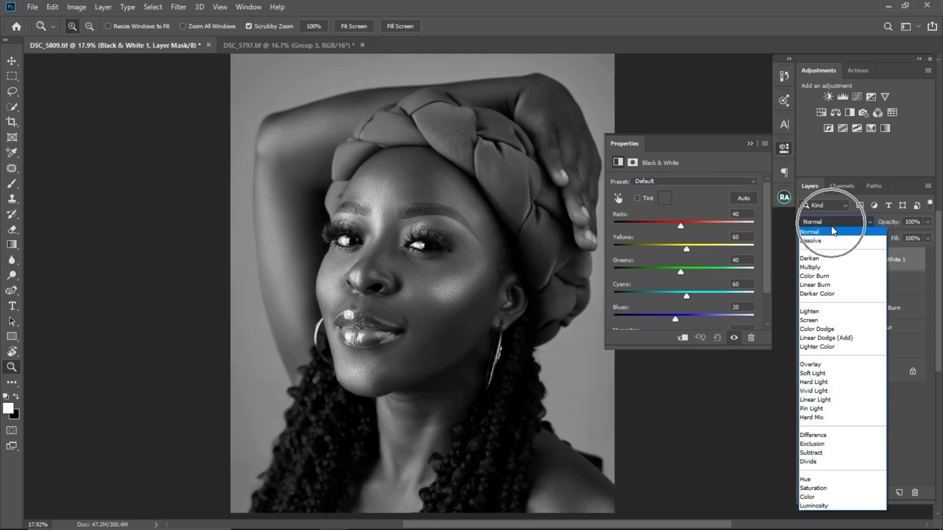
key("Down")
key("Down")
key("Down")
key("Down")
key("Down")
key("Down")
key("Down")
key("Down")
key("Down")
key("Down")
key("Down")
key("Down")
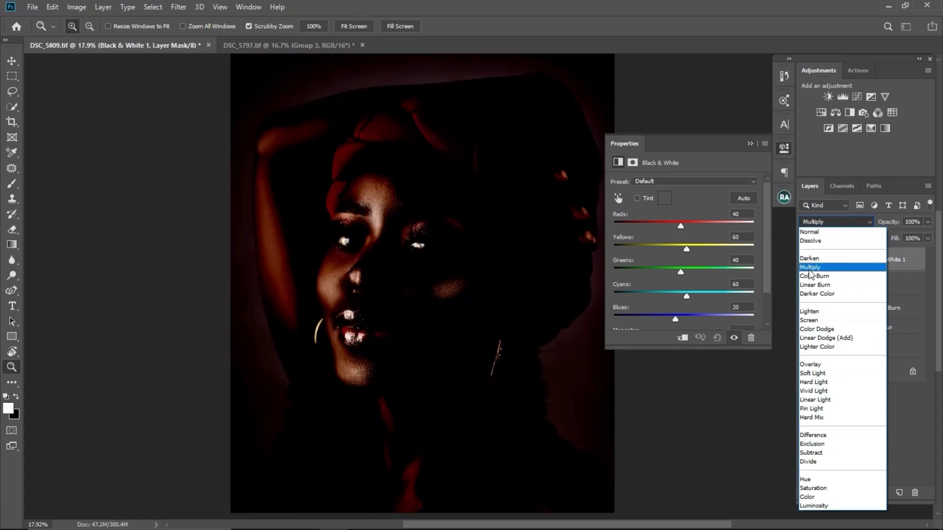
left_click(815, 268)
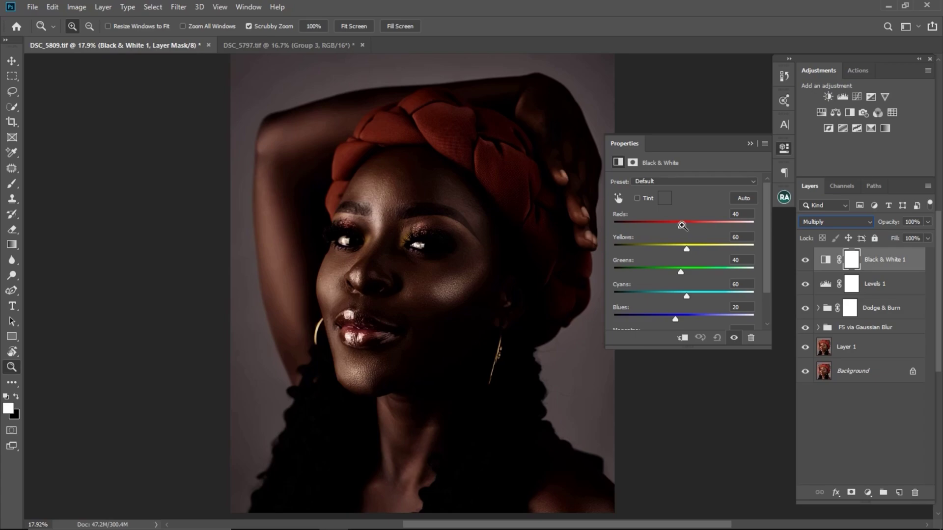
- Set the Black & White adjustment's Reds to 197, Yellows to 142 and Greens to 40
left_click_drag(682, 225, 700, 229)
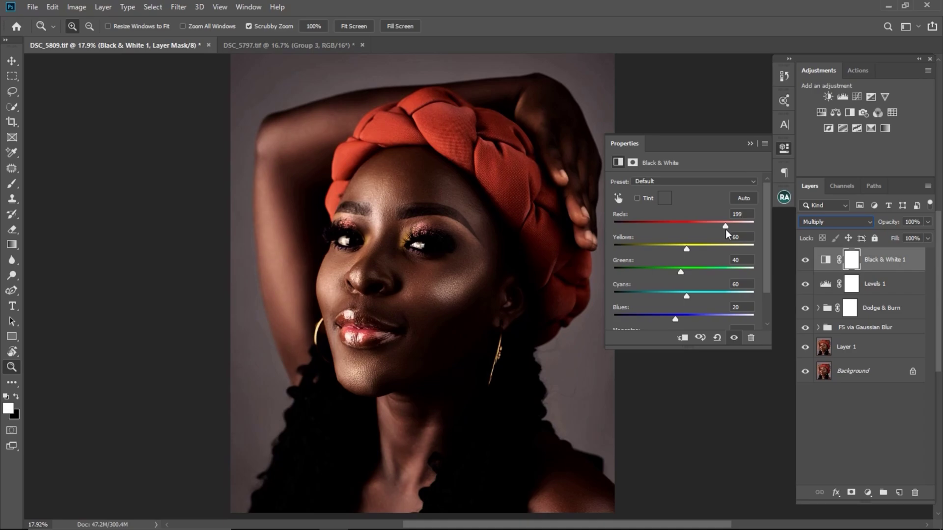
left_click_drag(723, 225, 725, 227)
left_click_drag(690, 249, 706, 250)
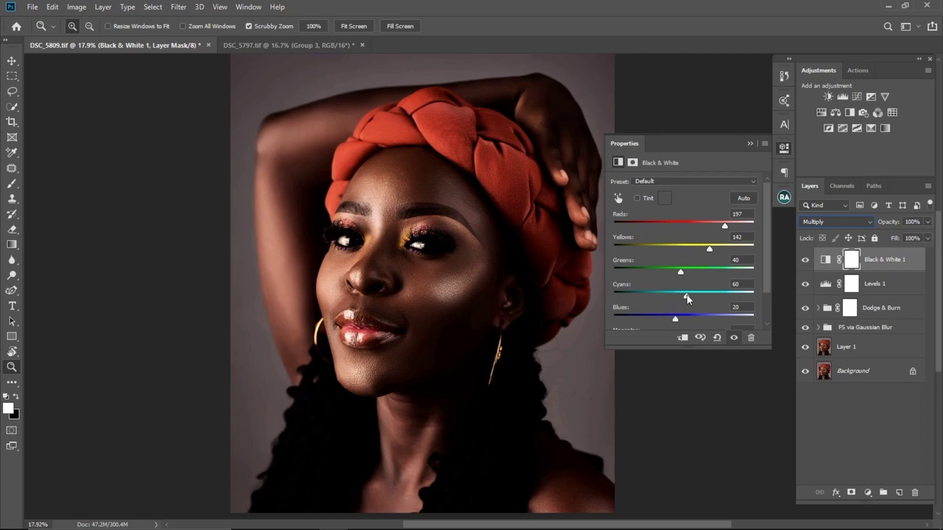
left_click_drag(683, 273, 689, 271)
left_click_drag(684, 275, 685, 275)
left_click(741, 260)
type("40")
left_click(748, 145)
- Set the Black & White 1 layer's opacity to 34% and compare the image with and without the layer
left_click(928, 222)
left_click_drag(927, 238, 886, 237)
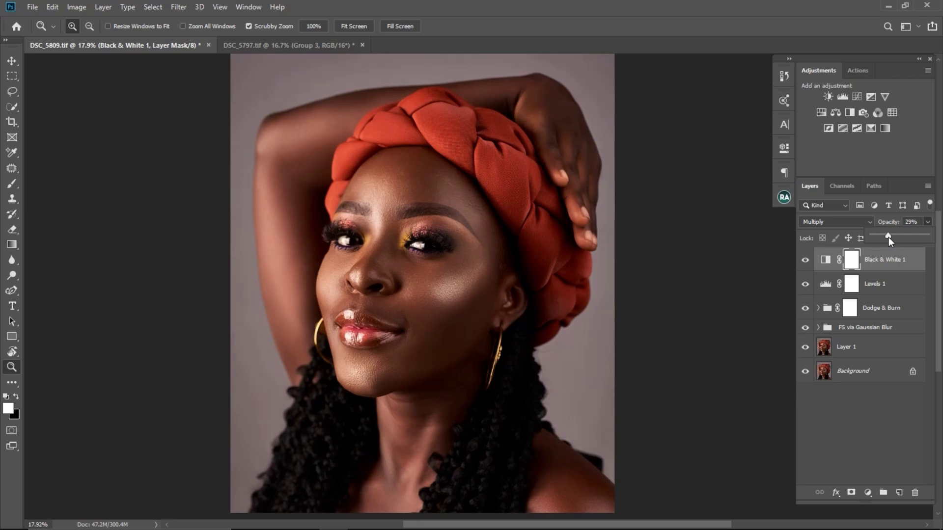
left_click_drag(889, 238, 810, 276)
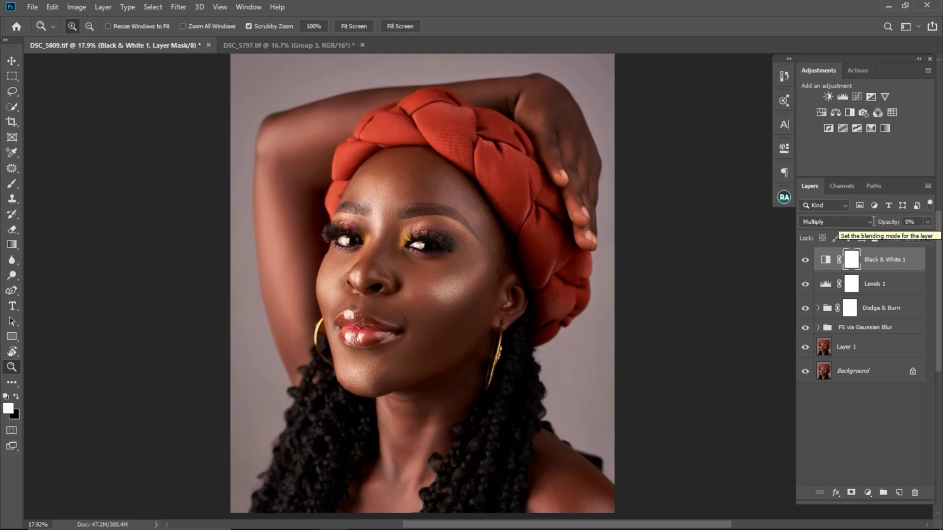
left_click(916, 224)
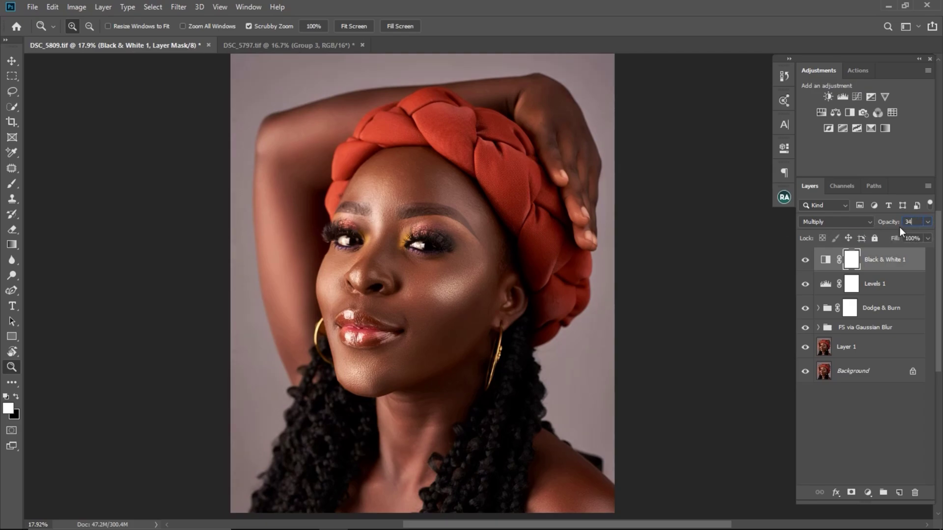
key("Return")
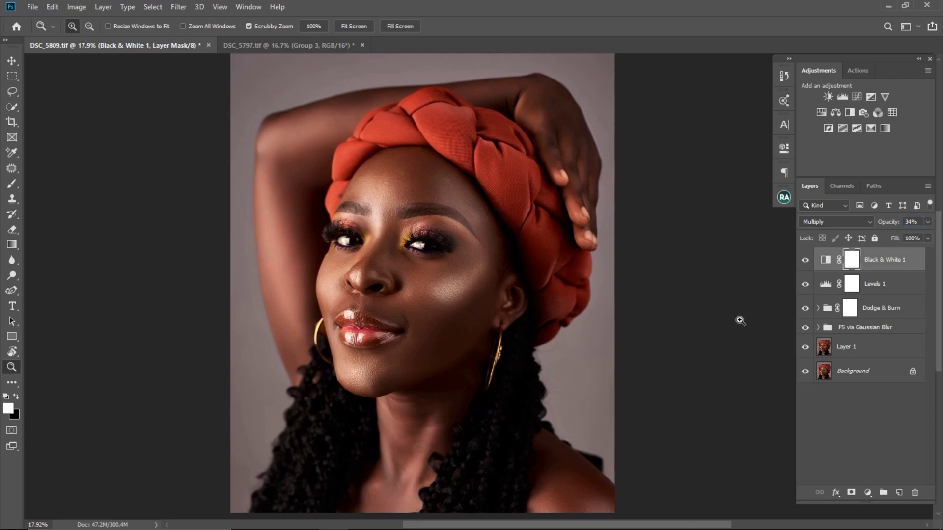
left_click(806, 263)
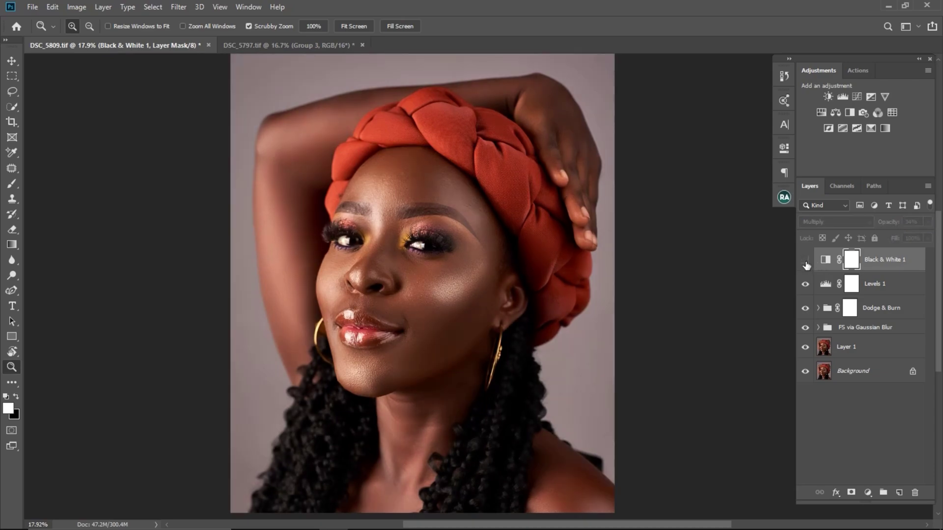
left_click(805, 261)
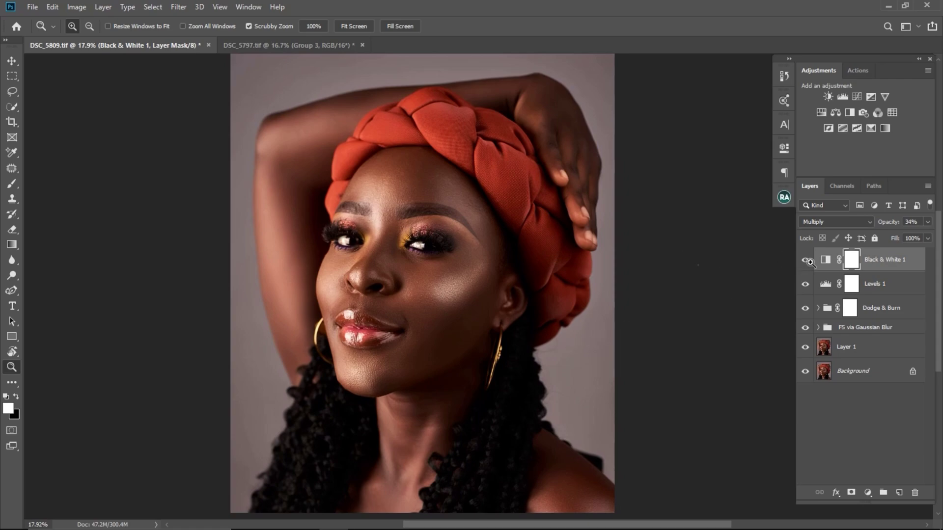
- Review the colour values of the Black & White 1 adjustment
double_click(826, 261)
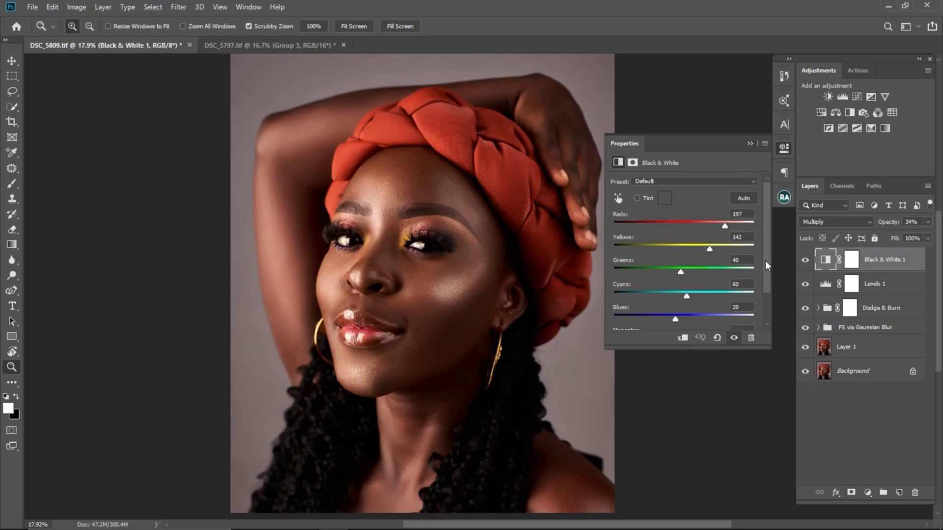
left_click_drag(769, 266, 755, 242)
left_click(784, 148)
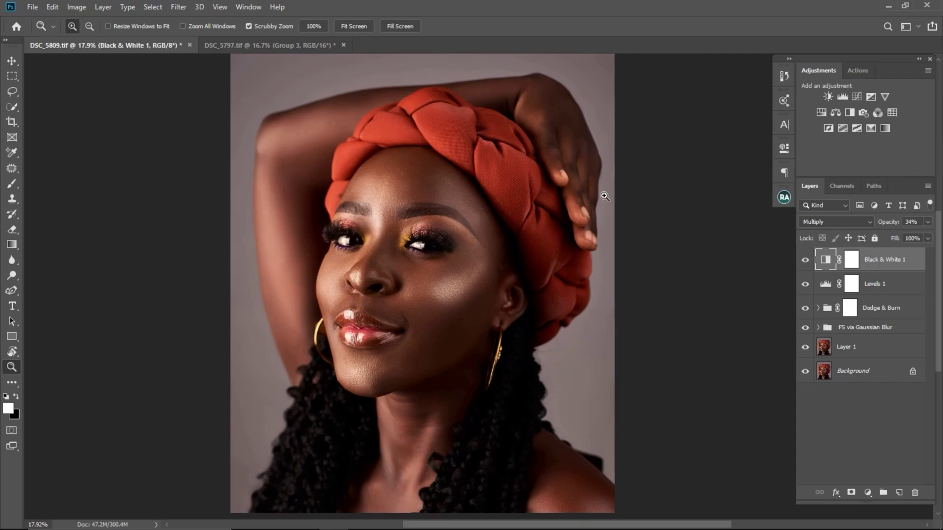
- Add a Hue/Saturation adjustment layer and set its Reds to hue +3, saturation -13 and lightness -7
left_click(822, 113)
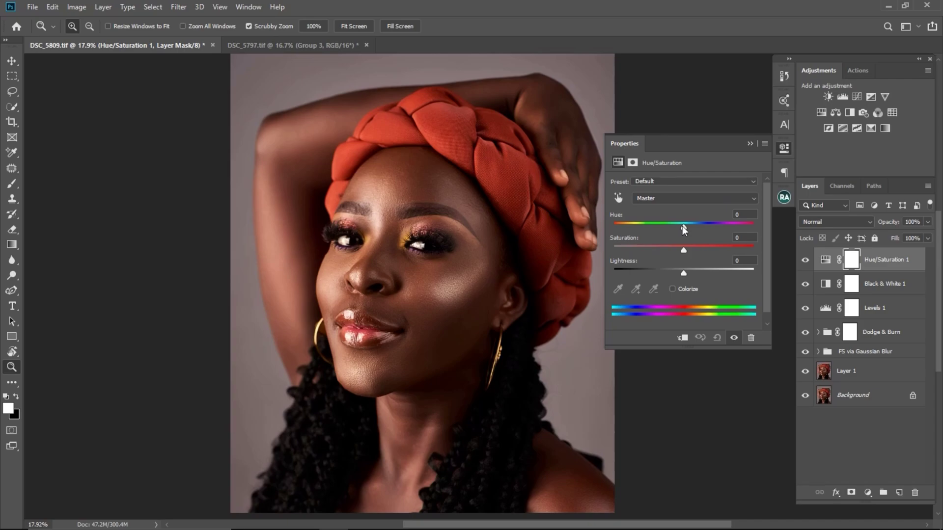
left_click(678, 200)
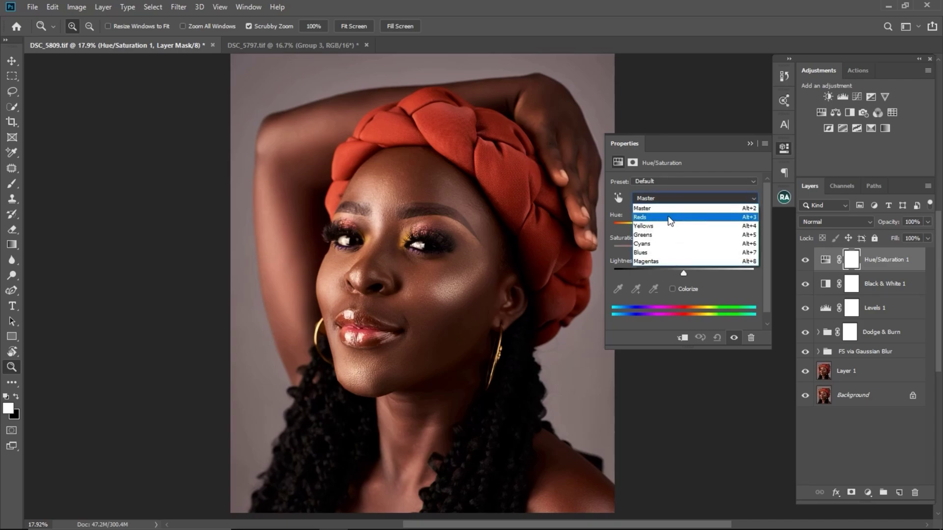
left_click(672, 217)
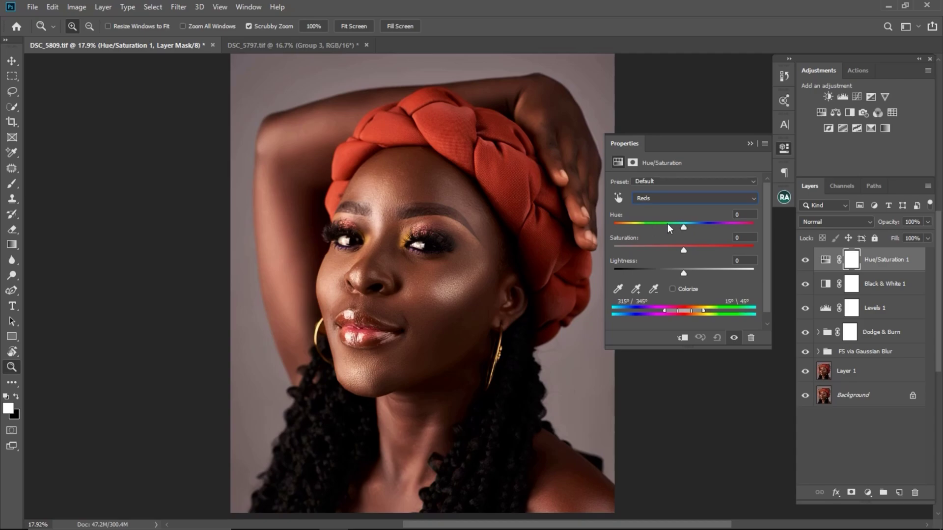
left_click_drag(685, 228, 686, 228)
left_click(742, 216)
left_click_drag(685, 250, 683, 249)
left_click_drag(683, 273, 680, 273)
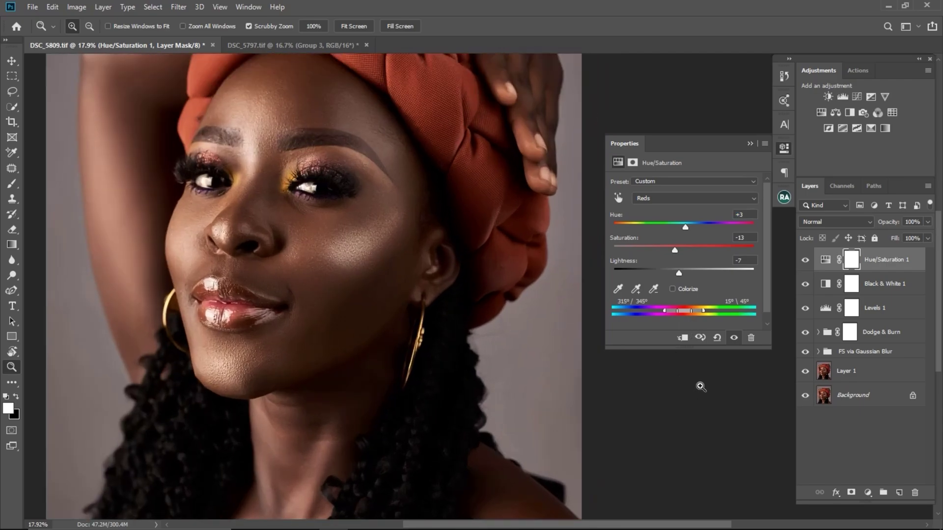
left_click(695, 390)
mouse_move(463, 312)
left_mouse_down()
mouse_move(421, 299)
mouse_move(465, 297)
left_mouse_up()
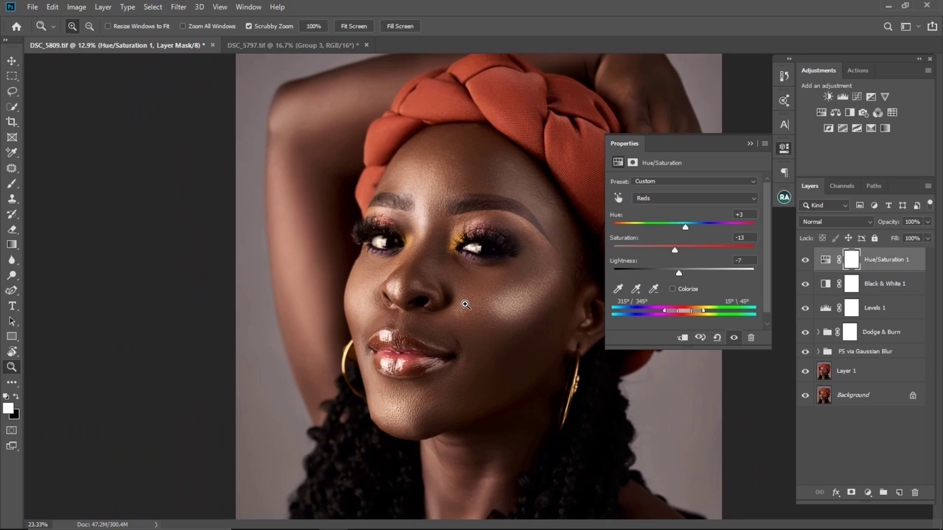
left_click(750, 145)
- Set the Hue/Saturation layer's Yellows to hue +5 and saturation -61, and compare the image with and without the layer
left_click(827, 260)
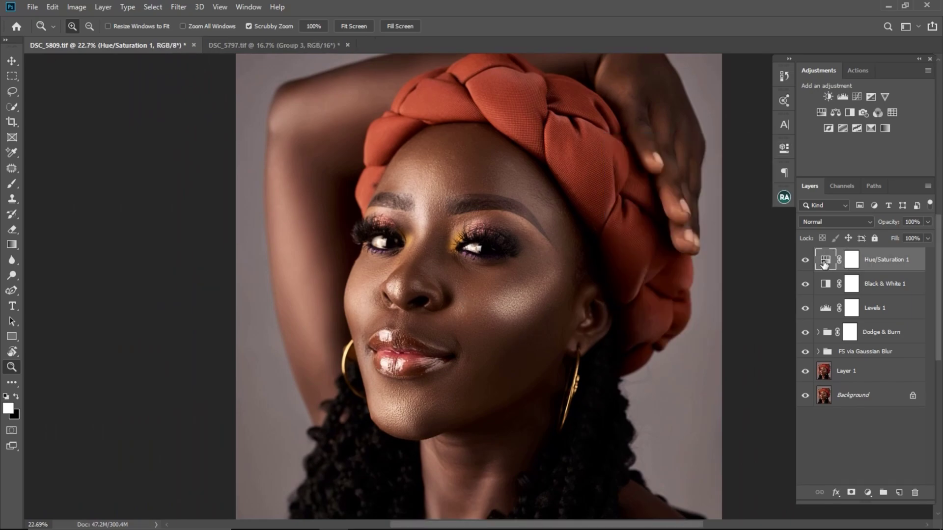
double_click(827, 260)
left_click(667, 199)
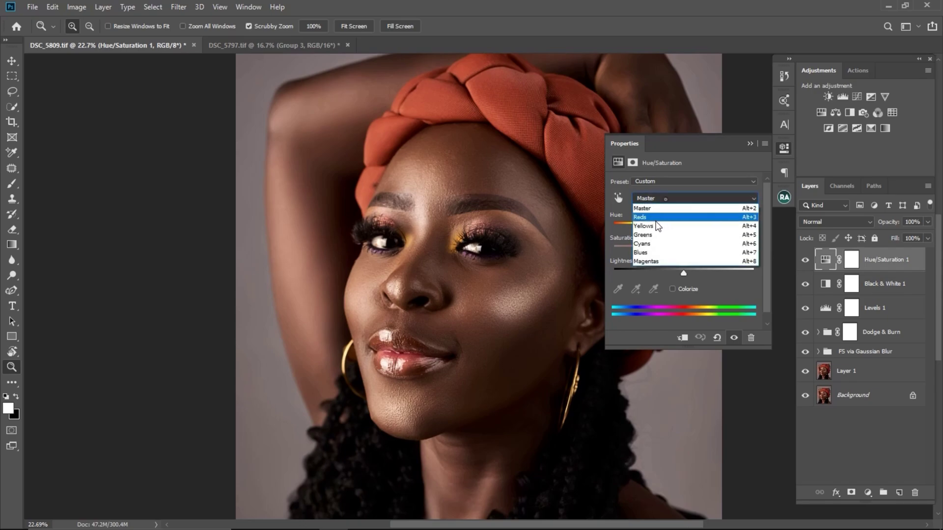
left_click(656, 229)
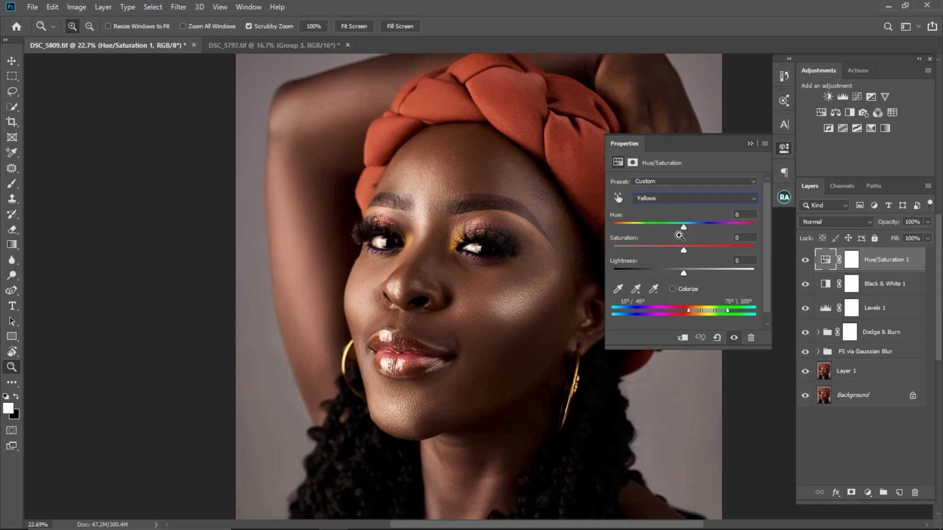
left_click_drag(684, 229, 673, 252)
left_click_drag(657, 252, 643, 261)
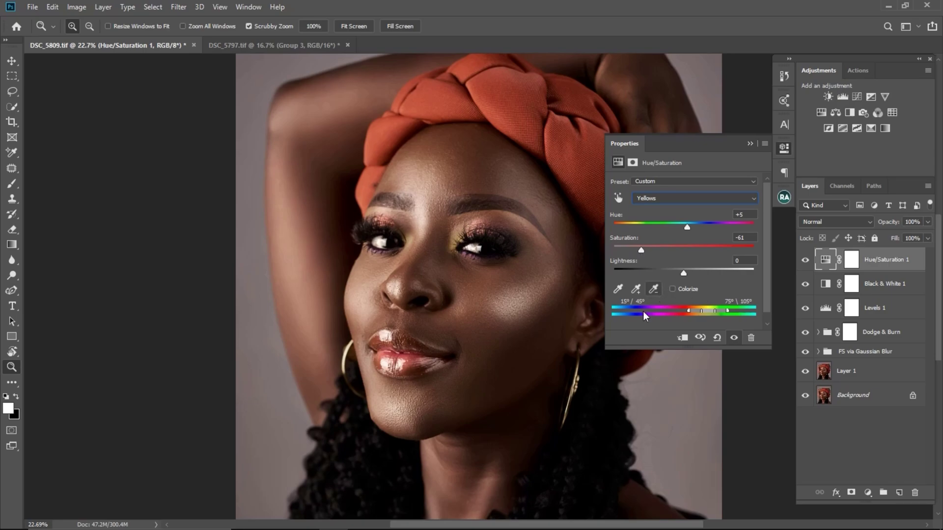
left_click(751, 144)
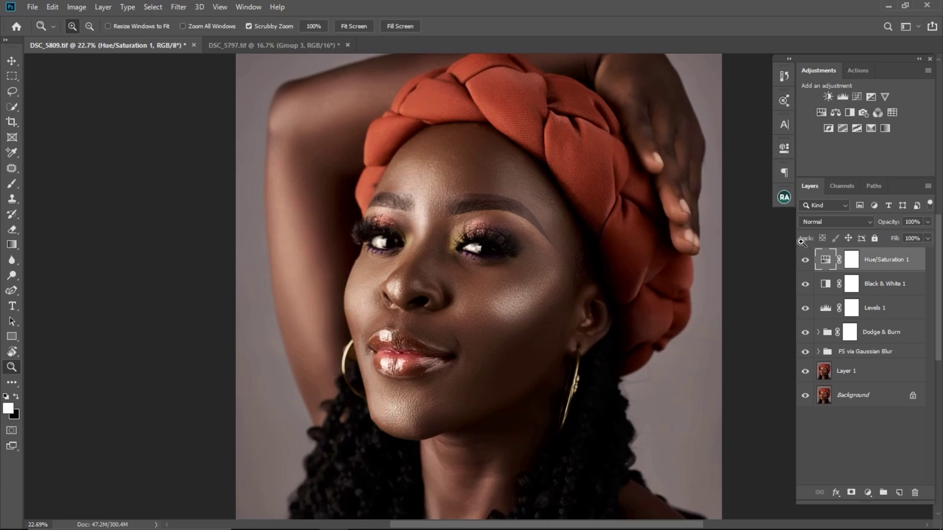
left_click(805, 260)
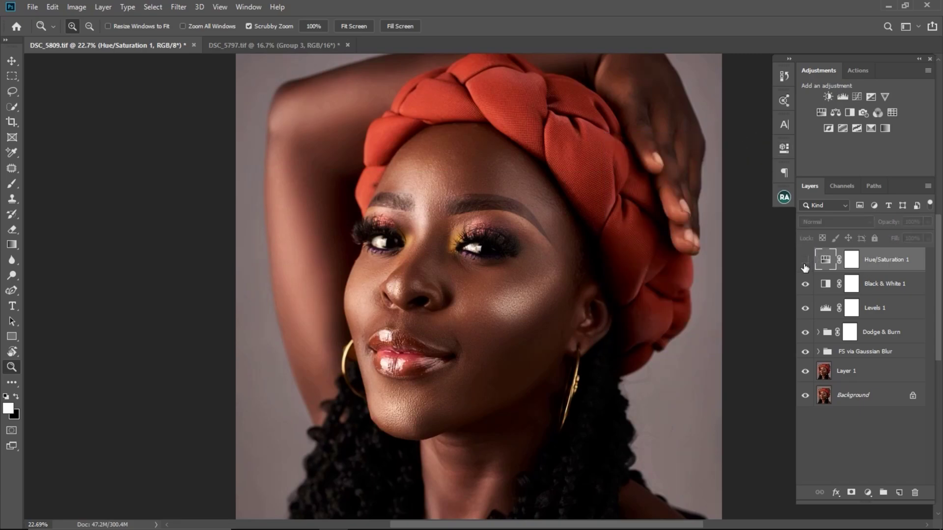
left_click(805, 260)
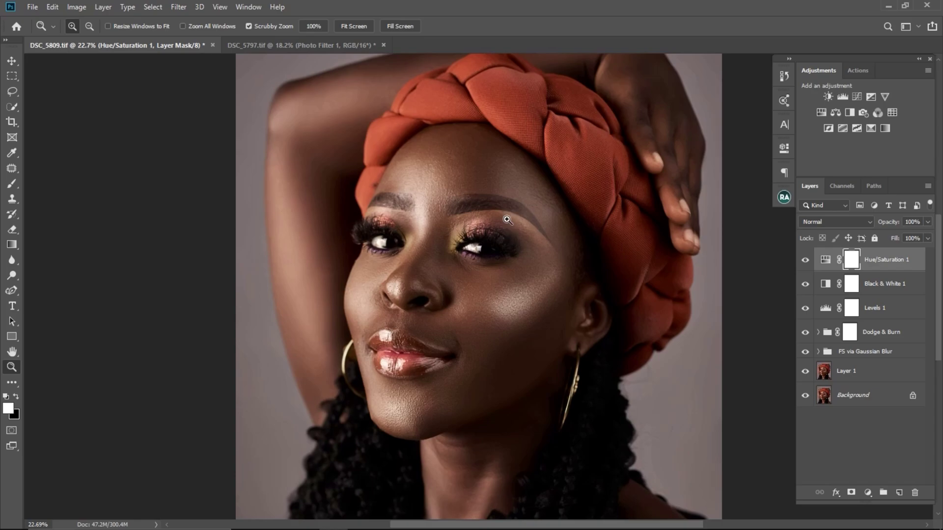
- Add a Color Balance adjustment layer and adjust the magenta–green and yellow–blue balance of its Highlights
left_click(837, 114)
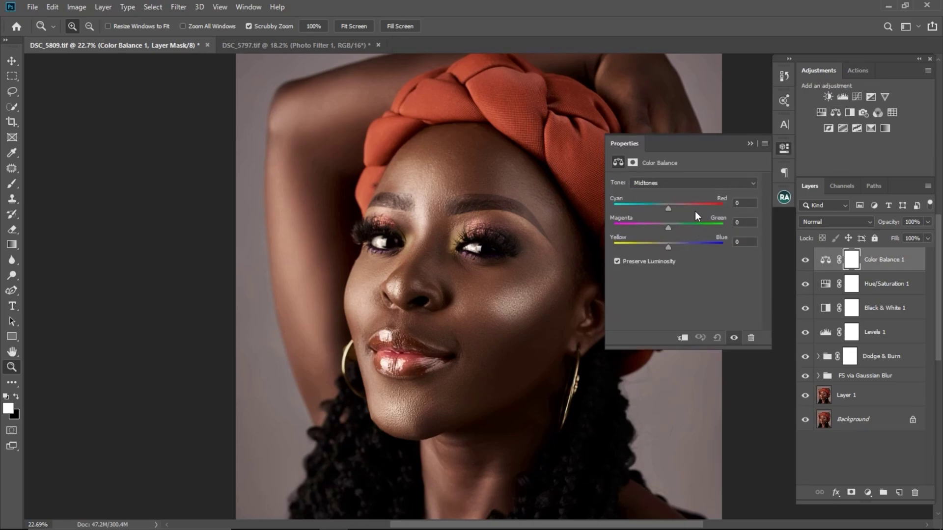
left_click(683, 185)
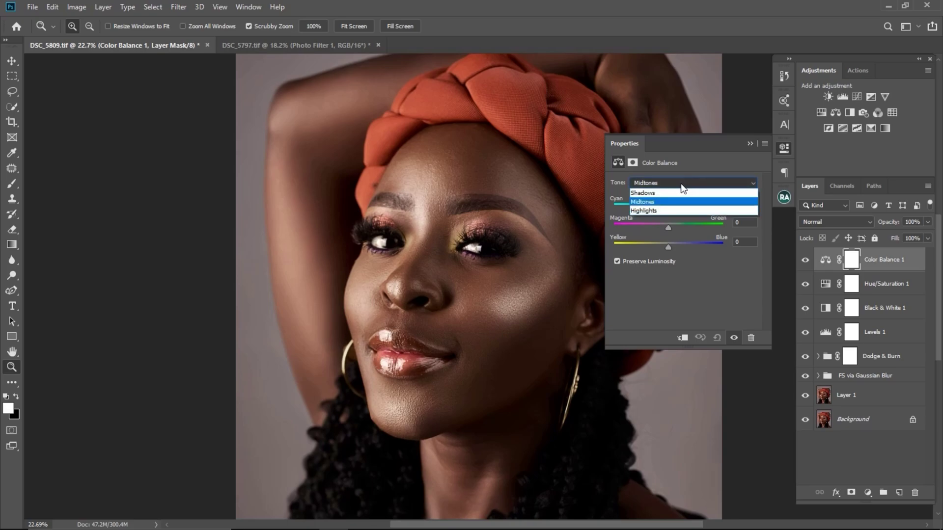
left_click(666, 212)
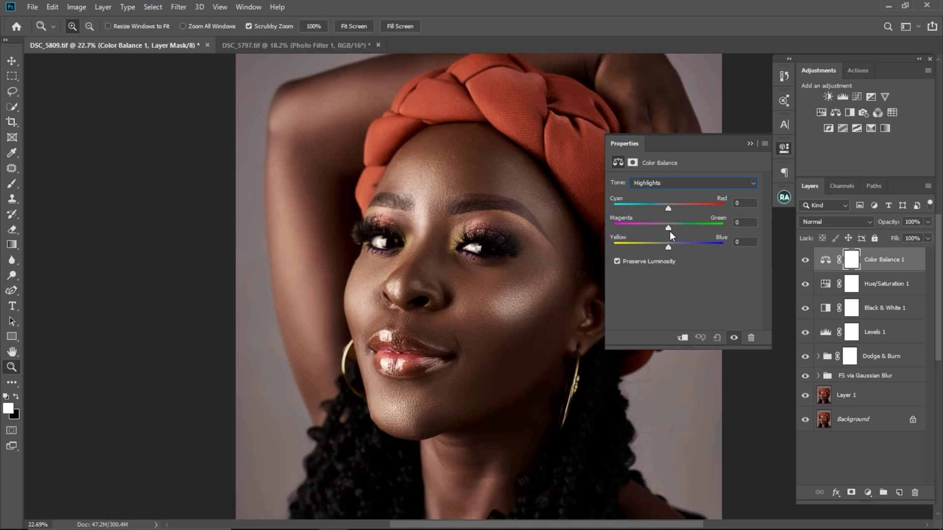
left_click_drag(669, 228, 671, 229)
left_click_drag(668, 249, 668, 248)
left_click(750, 145)
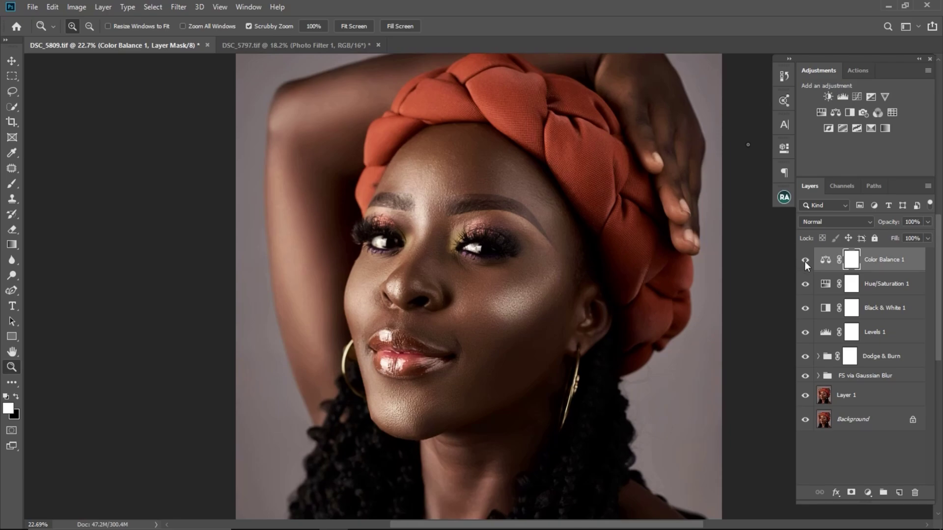
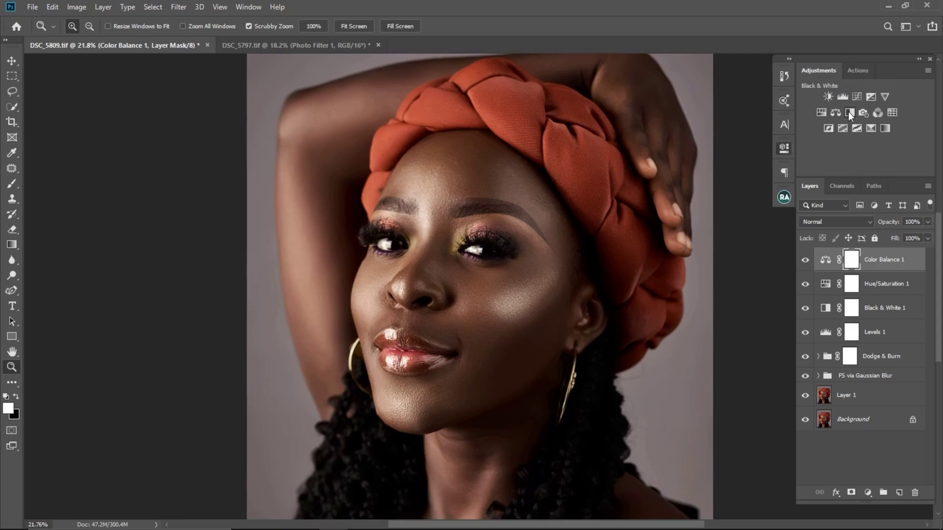
- Add a second Black & White adjustment layer above Color Balance 1 and set its blend mode to Soft Light
left_click(849, 113)
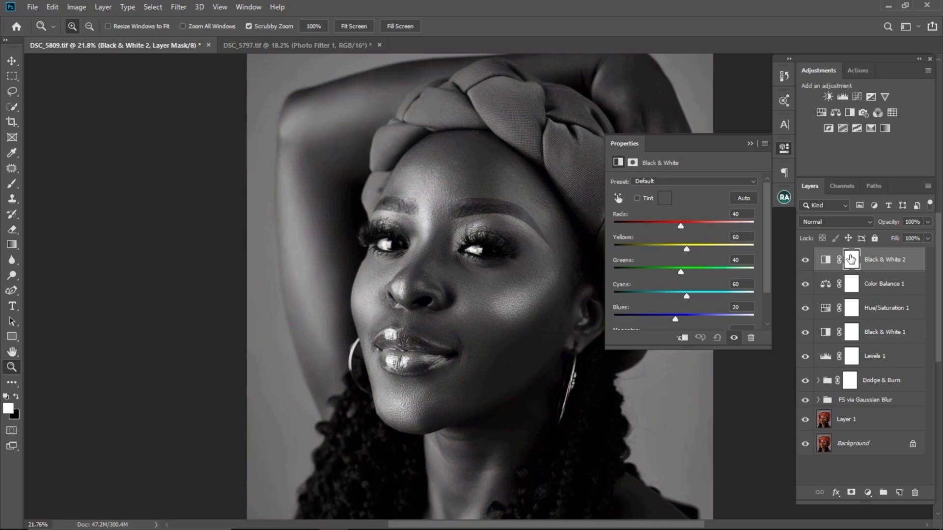
left_click(841, 225)
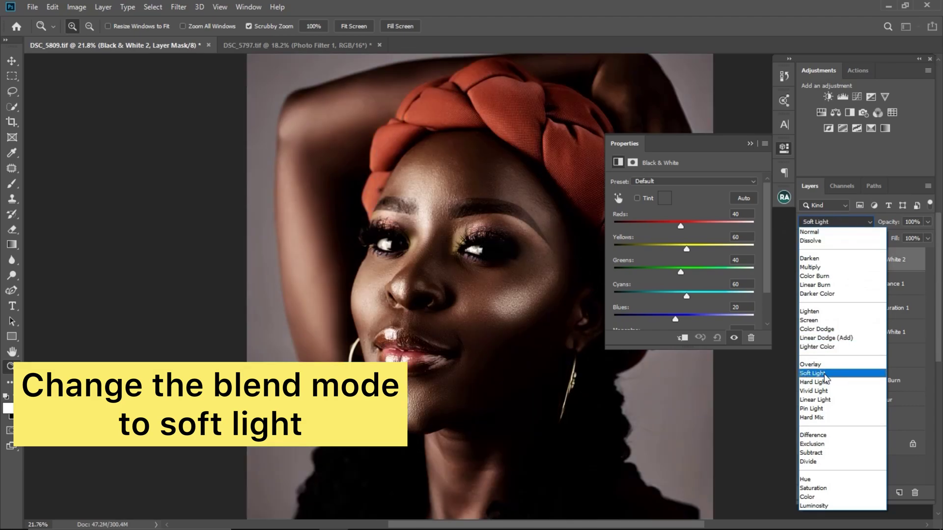
left_click(826, 374)
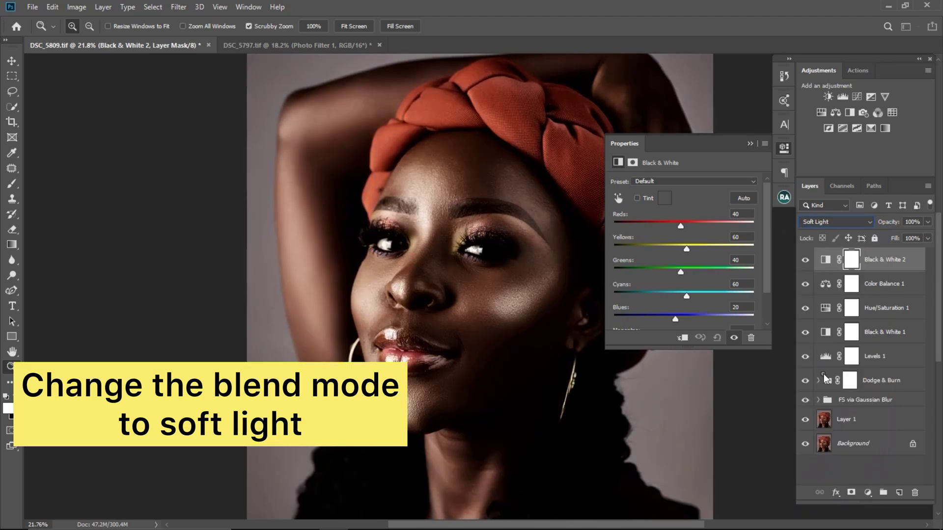
left_click(749, 144)
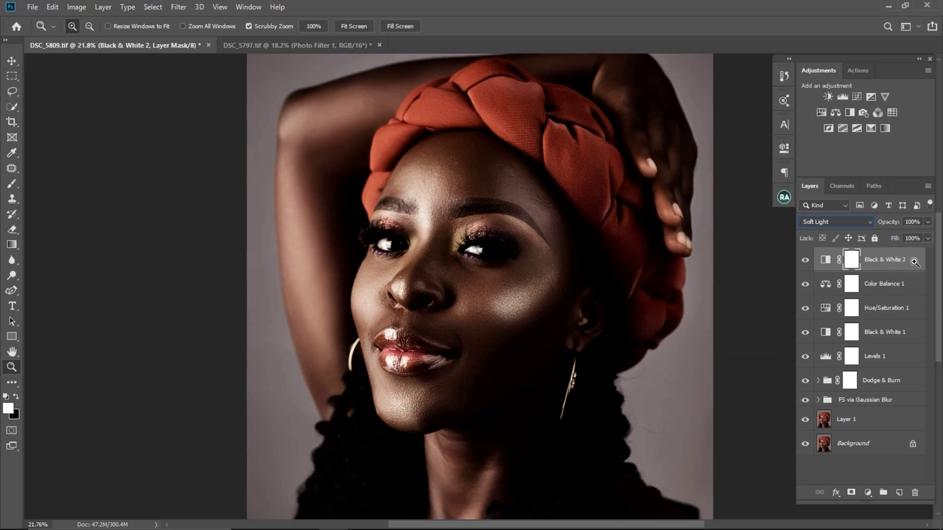
- Set the Black & White 2 layer's gray Blend If so the Underlying Layer's shadow point is split to 0 / 255
key("ctrl+2")
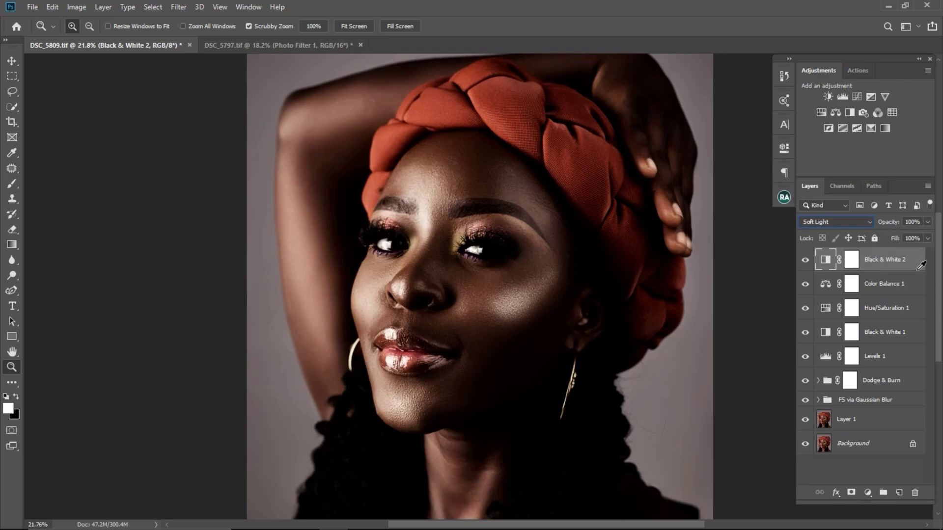
double_click(918, 259)
double_click(921, 260)
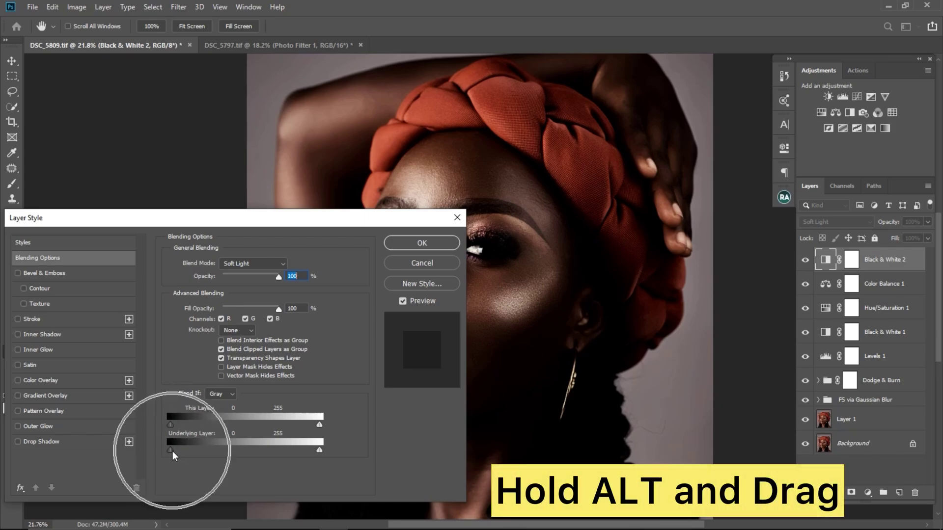
key("alt")
left_click_drag(171, 451, 349, 445)
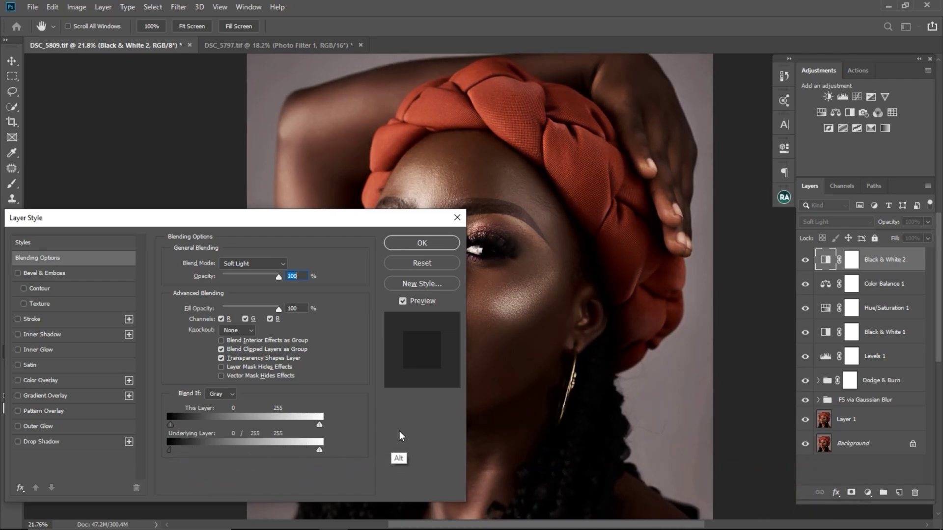
left_click(432, 243)
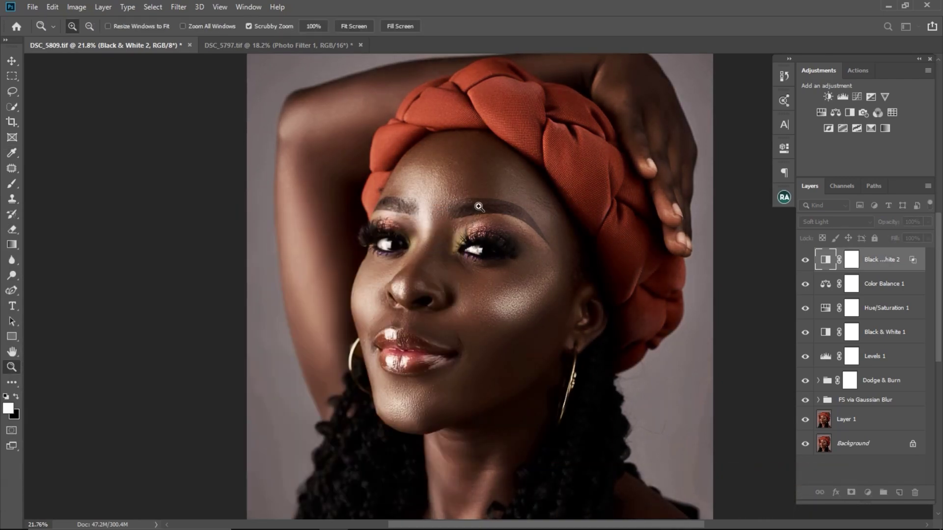
- Compare the full portrait with and without the Black & White 2 layer
left_click(805, 261)
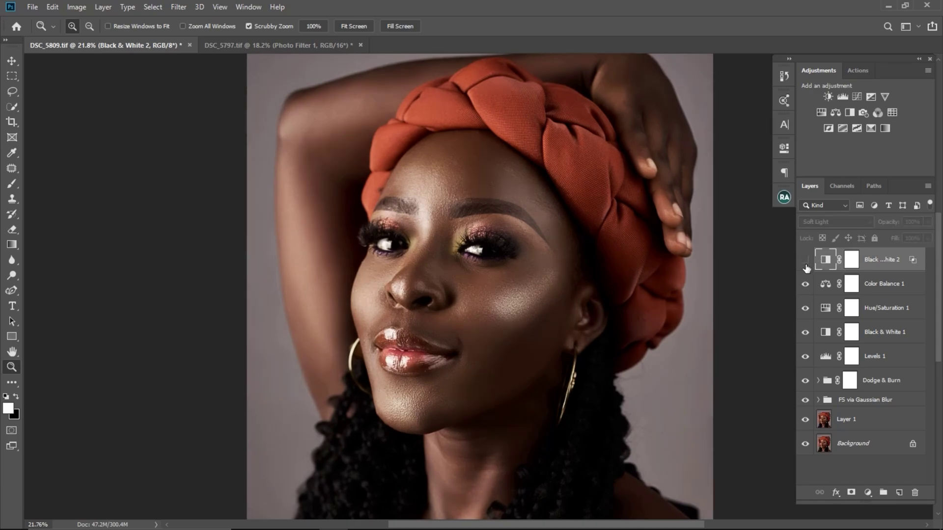
left_click(805, 261)
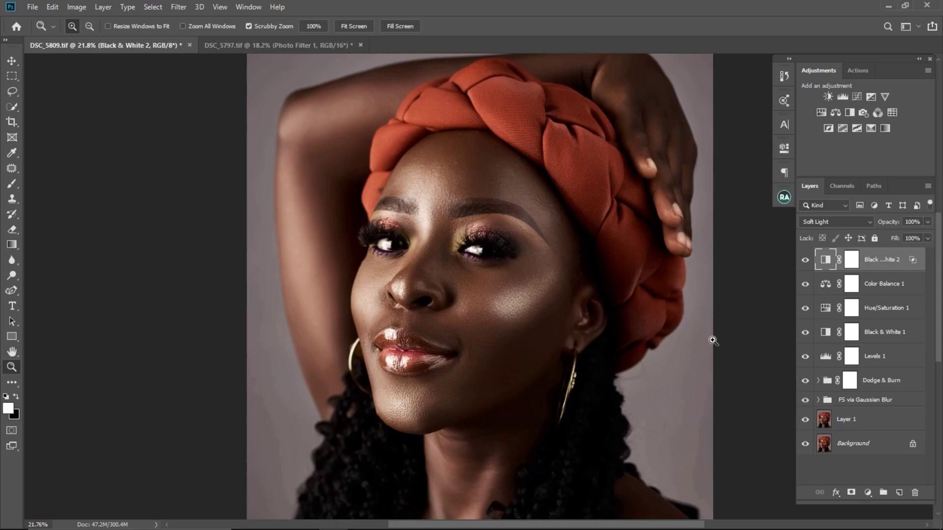
left_click(521, 319, "alt")
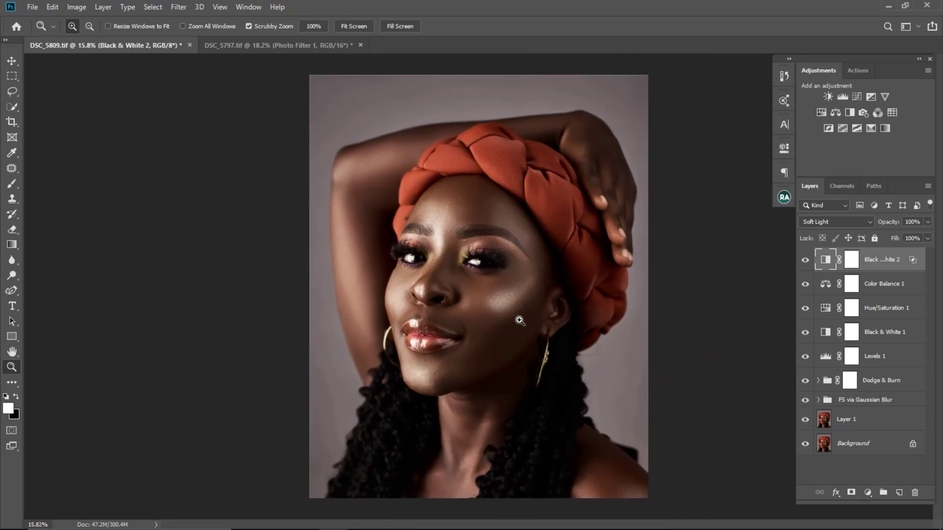
left_click(805, 261)
left_click(805, 260)
left_click(805, 262)
left_click(805, 262)
left_click_drag(574, 261, 640, 256)
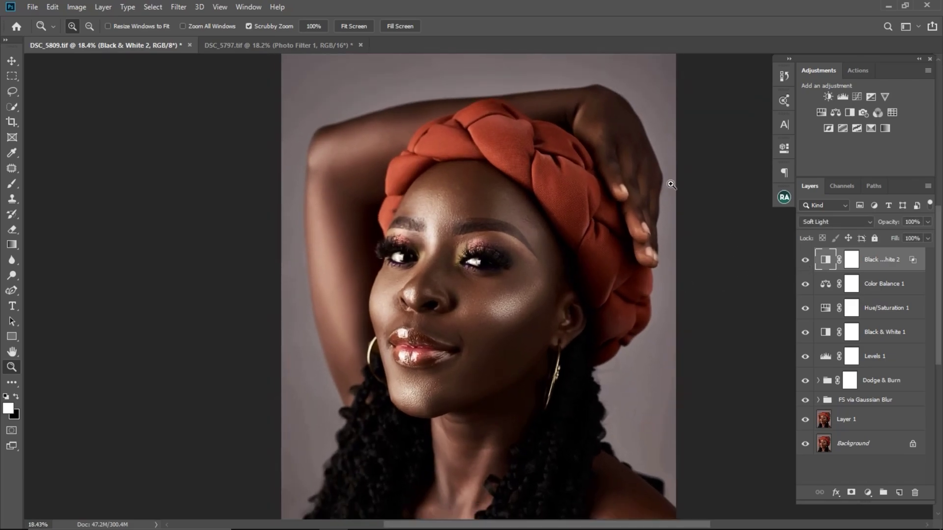
- Add another Black & White adjustment layer on top of the stack and reduce its opacity to 10%
left_click(849, 112)
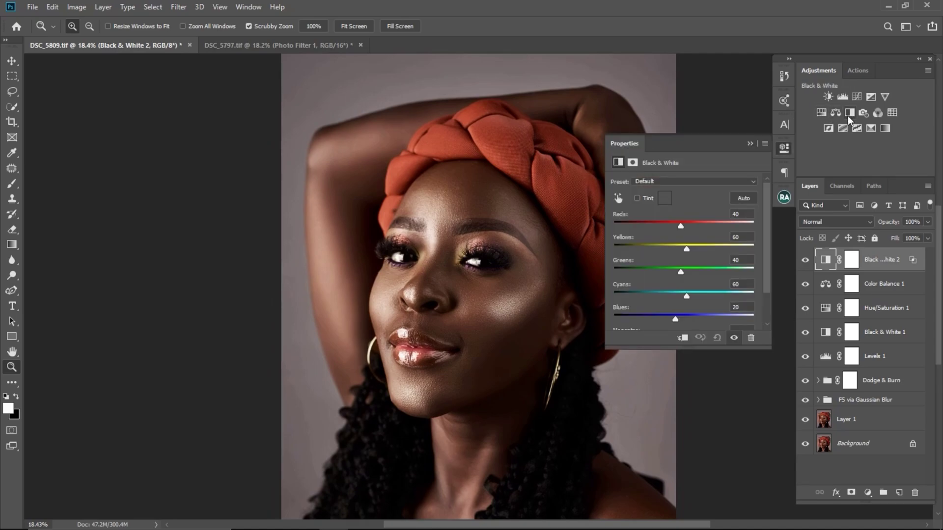
left_click(751, 146)
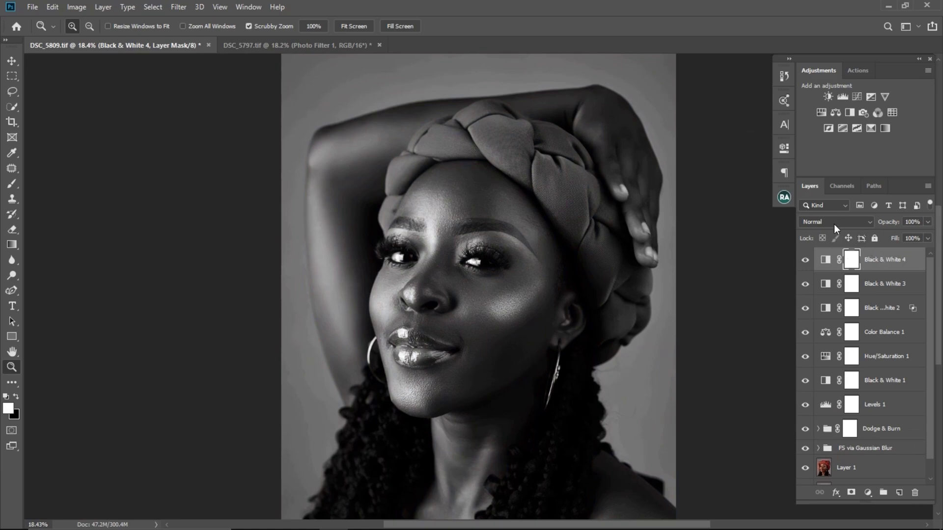
left_click(928, 222)
left_click_drag(929, 235, 877, 240)
left_click(538, 311)
left_click_drag(538, 311, 536, 309)
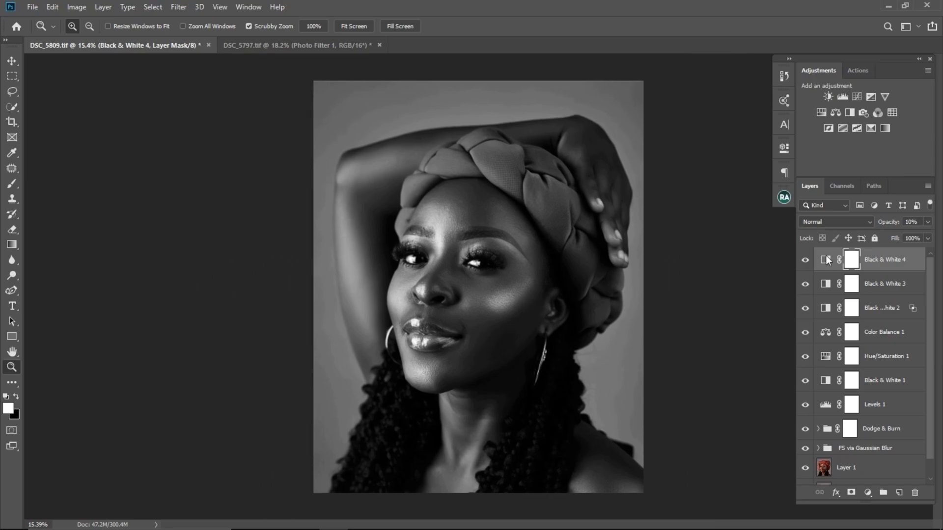
- Check the top Black & White 4 layer's effect and delete the surplus Black & White 3 layer beneath it
left_click(807, 263)
left_click(807, 263)
left_click(884, 286)
key("Delete")
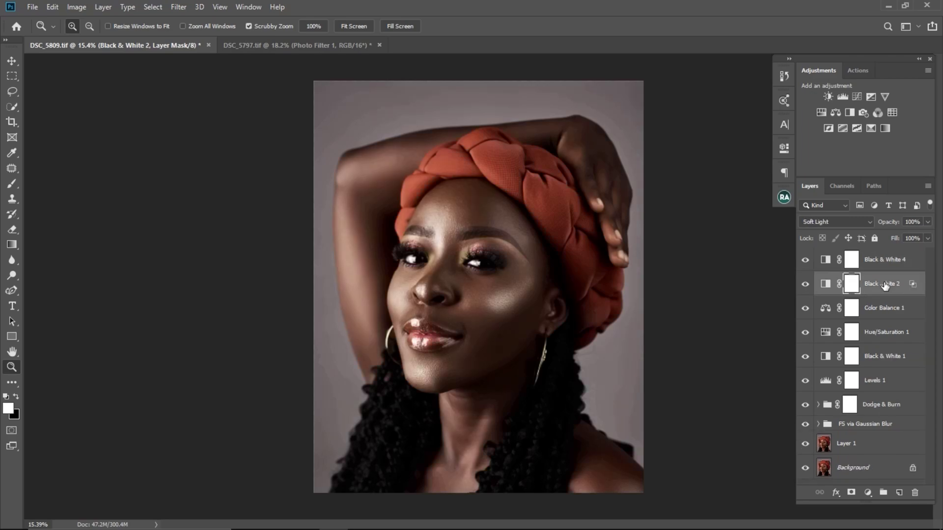
- Set the Black & White 4 layer's opacity to 11%
left_click(848, 265)
left_click(927, 222)
left_click_drag(887, 238, 927, 238)
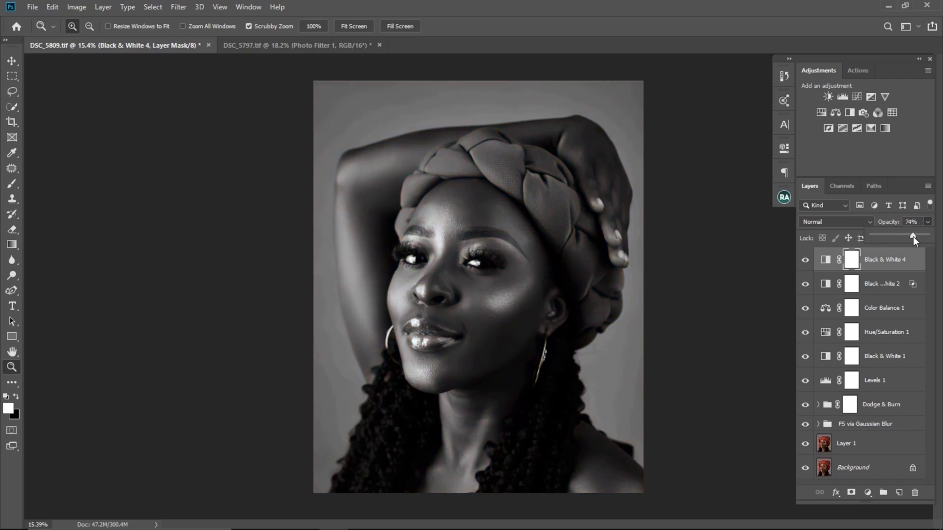
left_click_drag(878, 240, 878, 239)
- Compare the portrait with and without the Black & White 4 layer
left_click(806, 264)
left_click(808, 263)
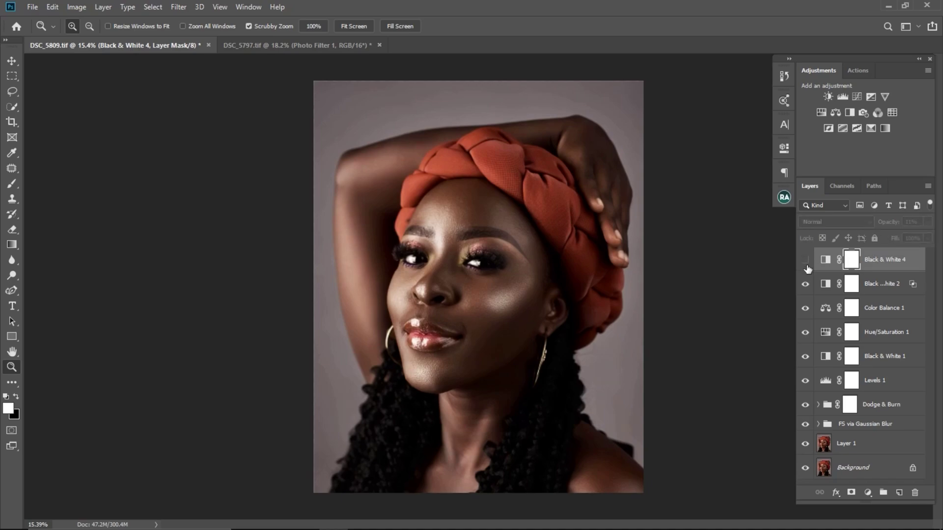
left_click(807, 263)
left_click(807, 264)
left_click(807, 263)
left_click(806, 263)
left_click(805, 262)
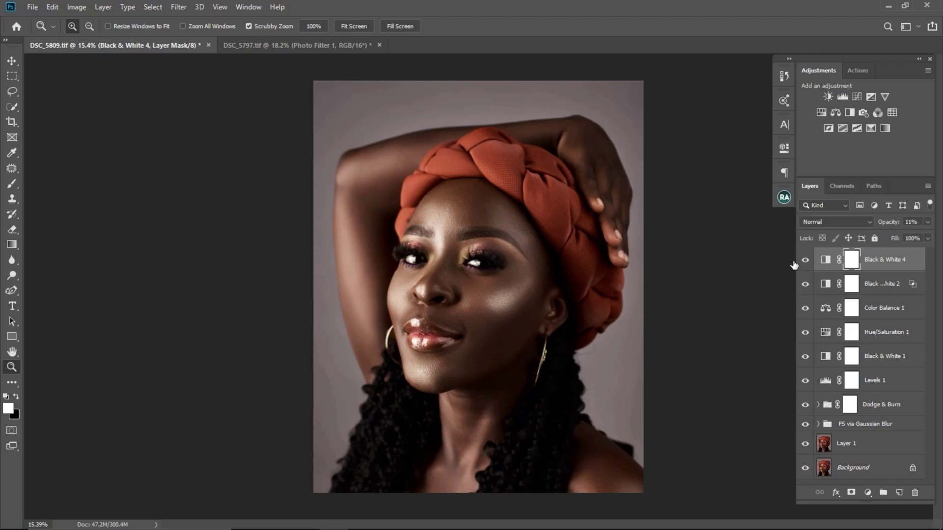
- Add a Photo Filter adjustment layer with Warming Filter (85) at 6% density and set the layer's opacity to 22%
left_click(864, 112)
left_click(865, 111)
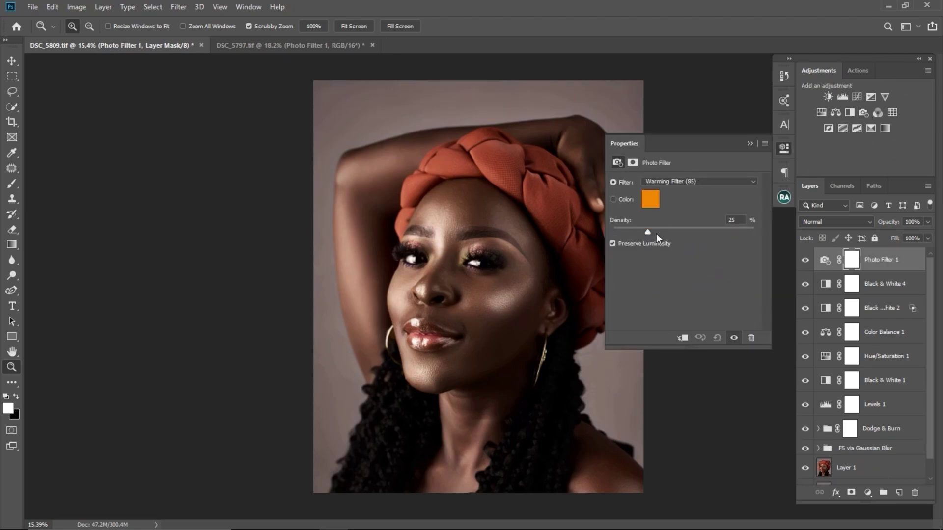
left_click_drag(644, 232, 623, 234)
left_click(928, 222)
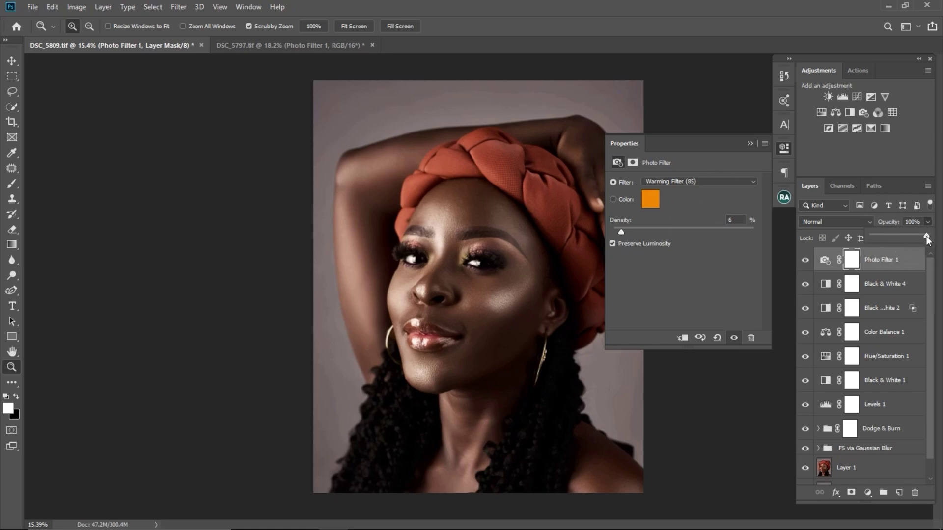
left_click_drag(889, 239, 887, 239)
left_click(750, 144)
- Compare the portrait with and without the Photo Filter 1 layer
left_click(805, 260)
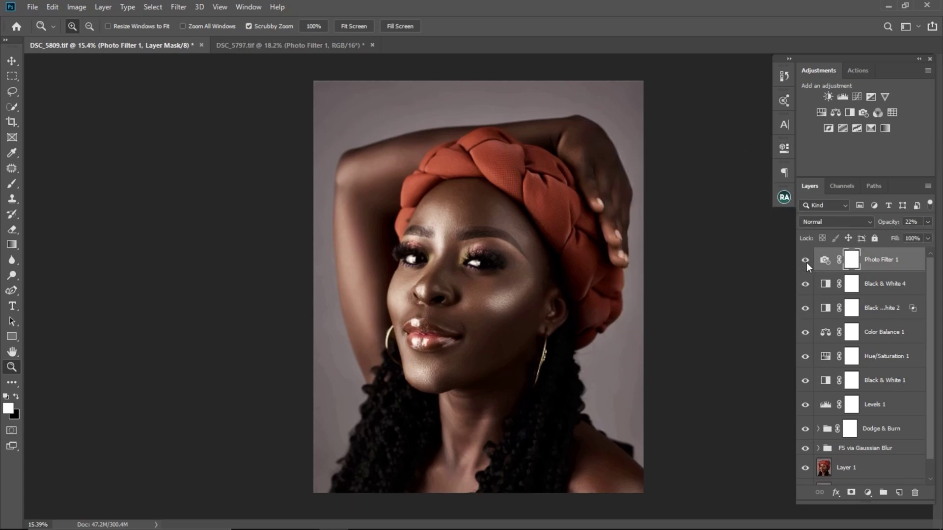
left_click(805, 262)
left_click(806, 261)
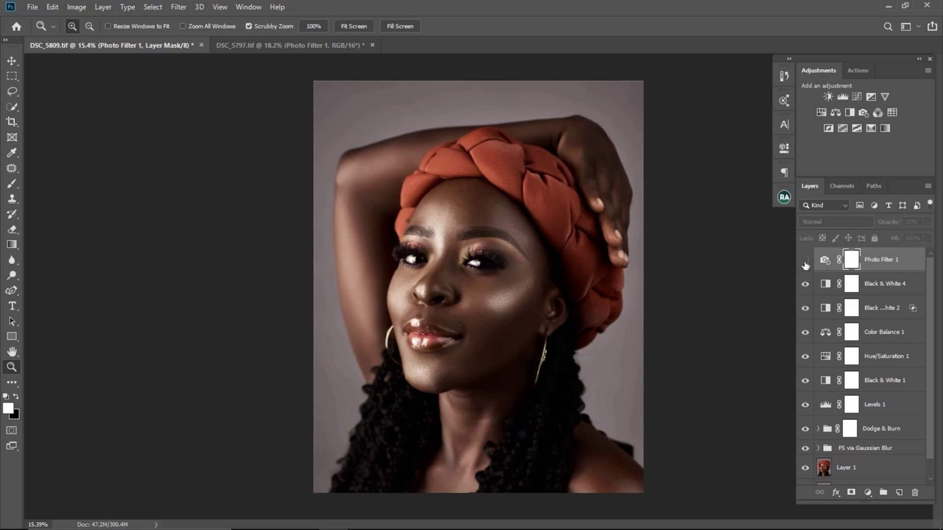
left_click(805, 261)
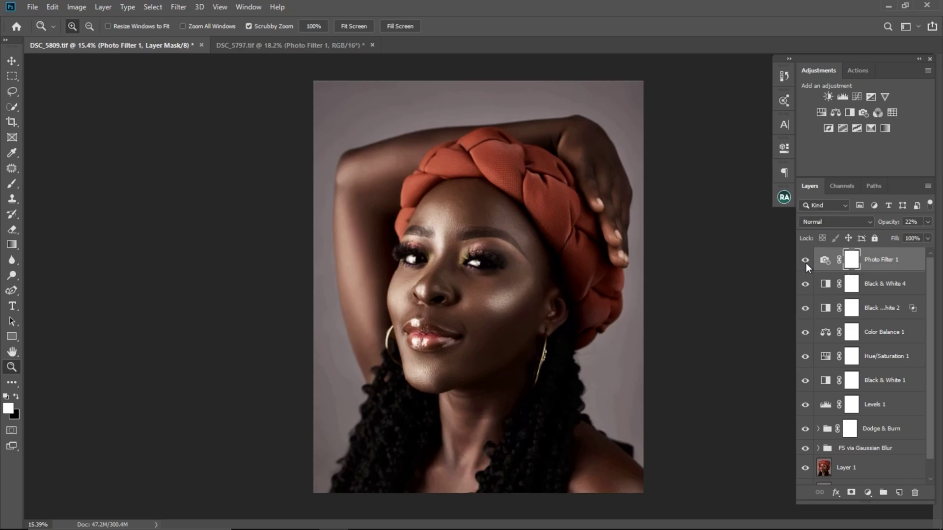
left_click(806, 262)
left_click(805, 262)
left_click(806, 262)
left_click(806, 264)
- Add a Selective Color adjustment layer and set its Reds to cyan +2%, yellow +3% and black -6%
left_click_drag(491, 273, 537, 274)
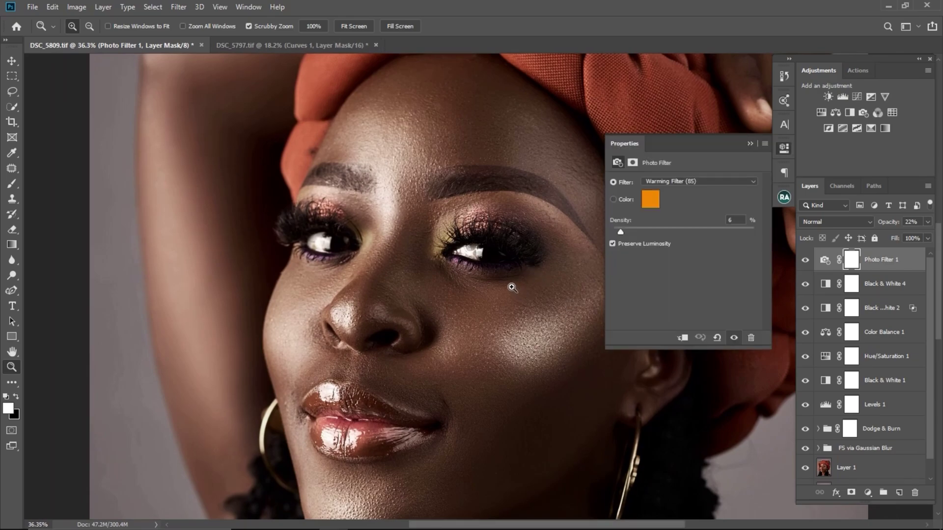
left_click(749, 144)
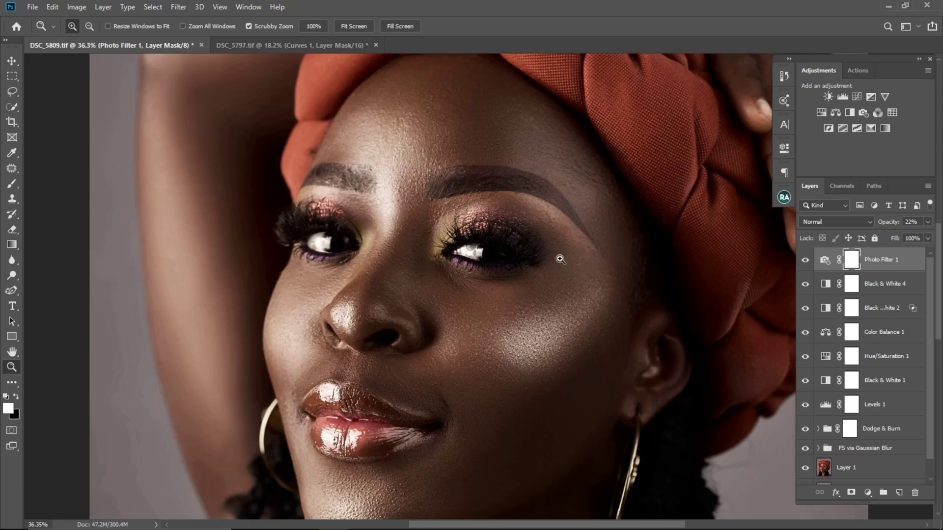
left_click(871, 128)
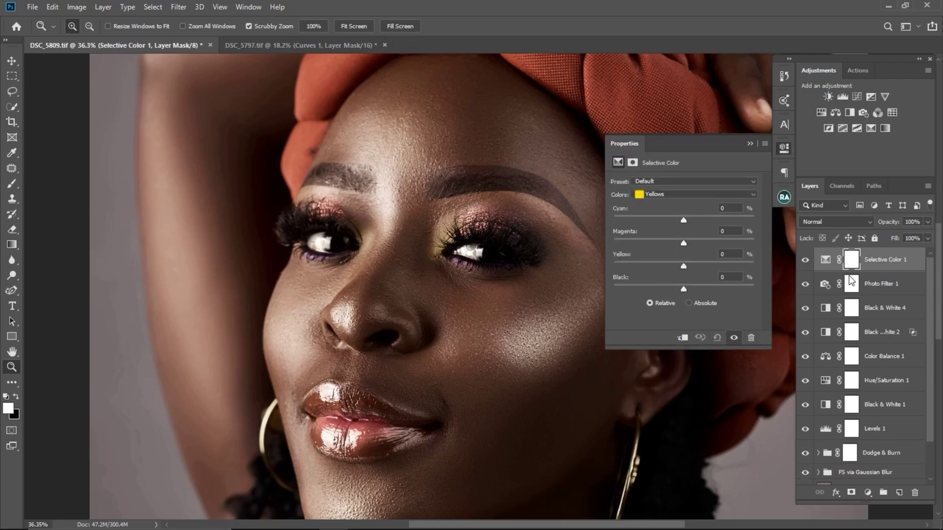
left_click(695, 195)
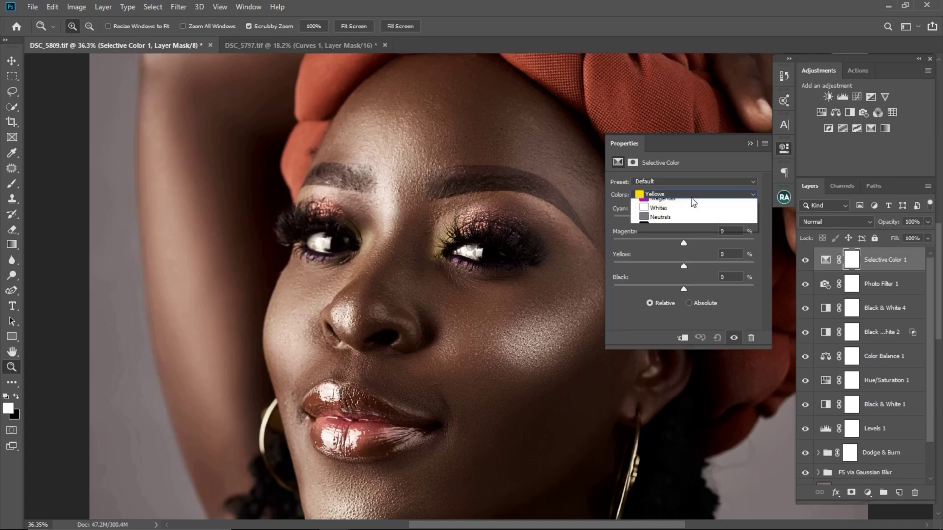
left_click(692, 205)
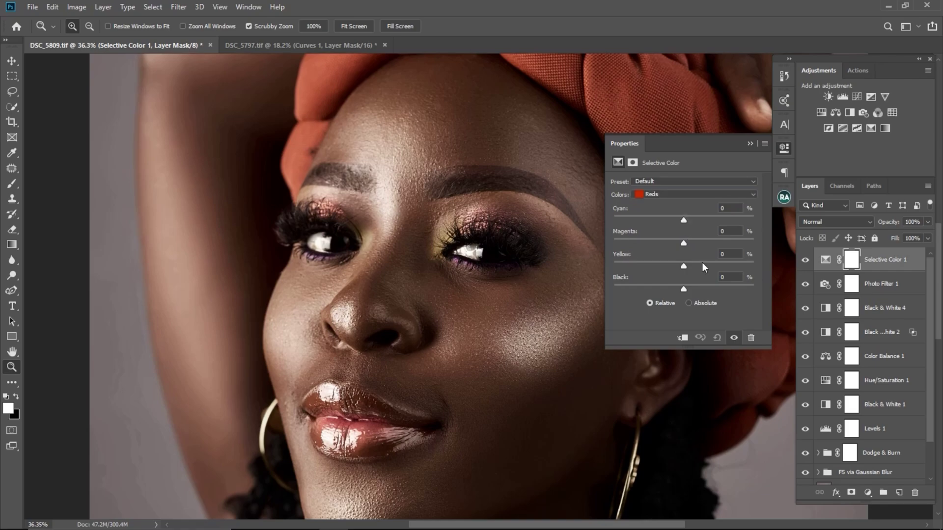
left_click_drag(684, 220, 686, 220)
left_click_drag(683, 268, 683, 267)
left_click_drag(683, 288, 683, 288)
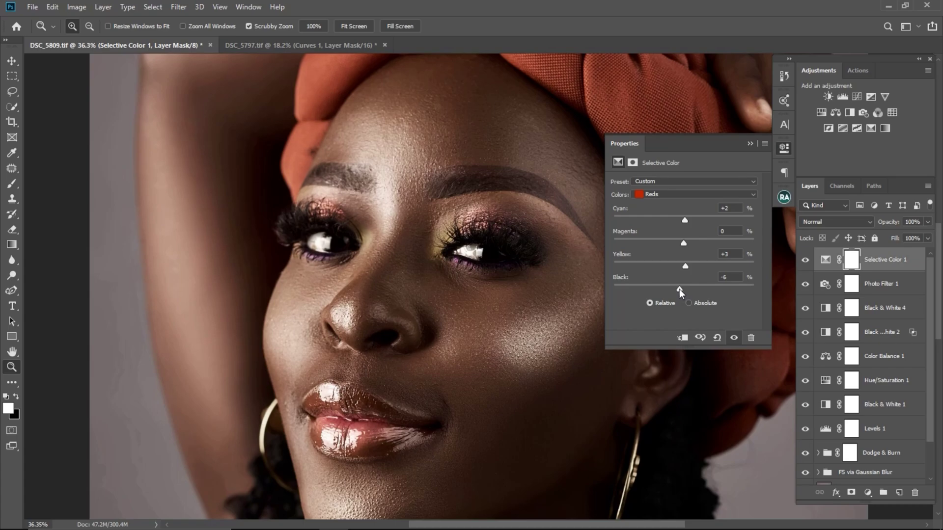
- Lower the black further in the Selective Color layer's Reds and reduce the black in its Yellows
left_click_drag(677, 289, 675, 290)
left_click(689, 193)
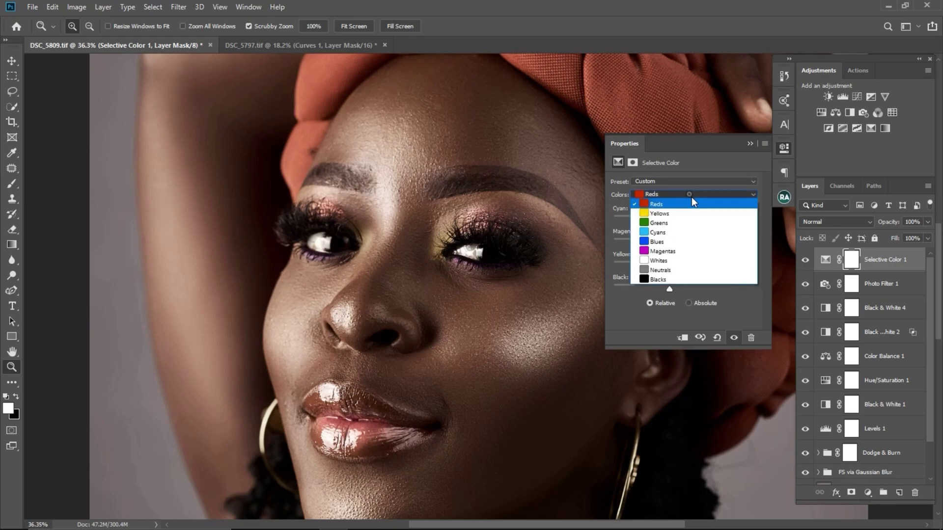
left_click(669, 214)
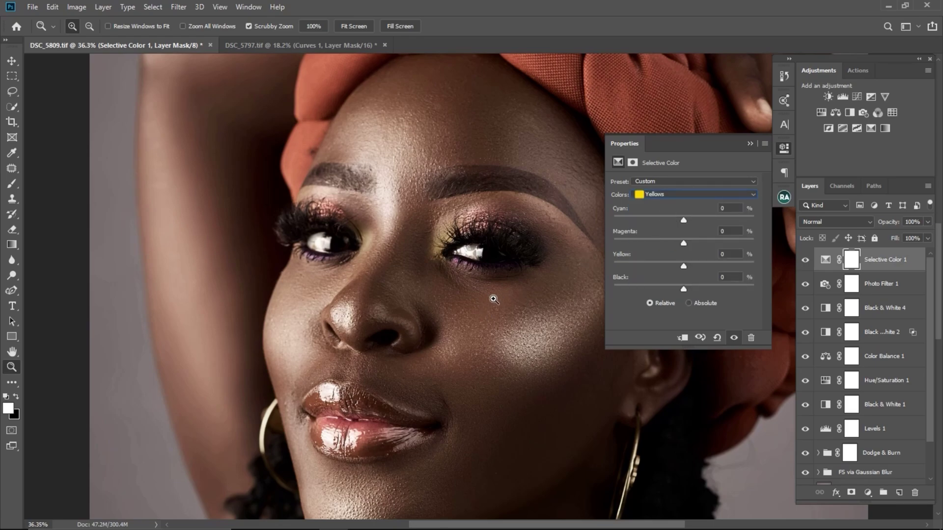
mouse_move(491, 310)
left_mouse_down()
mouse_move(466, 320)
mouse_move(503, 308)
left_mouse_up()
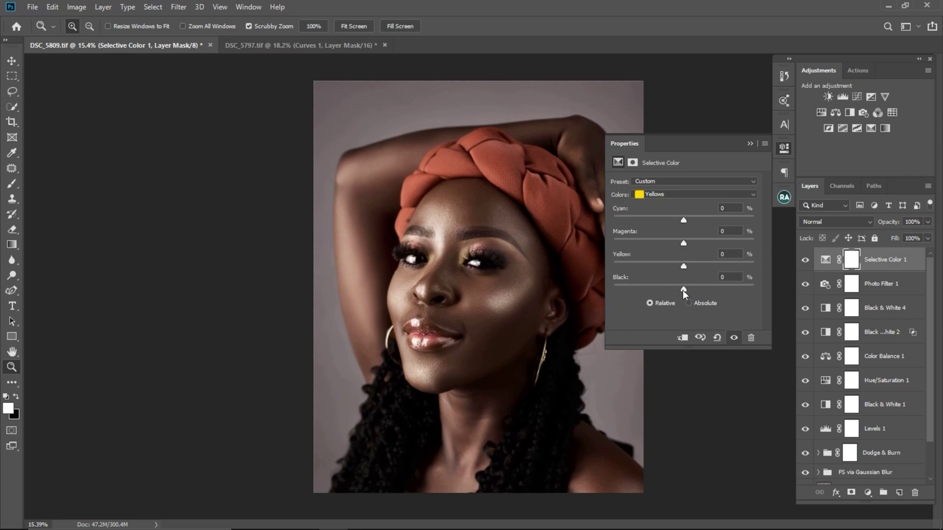
left_click_drag(685, 293, 666, 296)
left_click(750, 143)
- Compare the portrait with and without the Selective Color 1 layer
left_click_drag(473, 313, 488, 294)
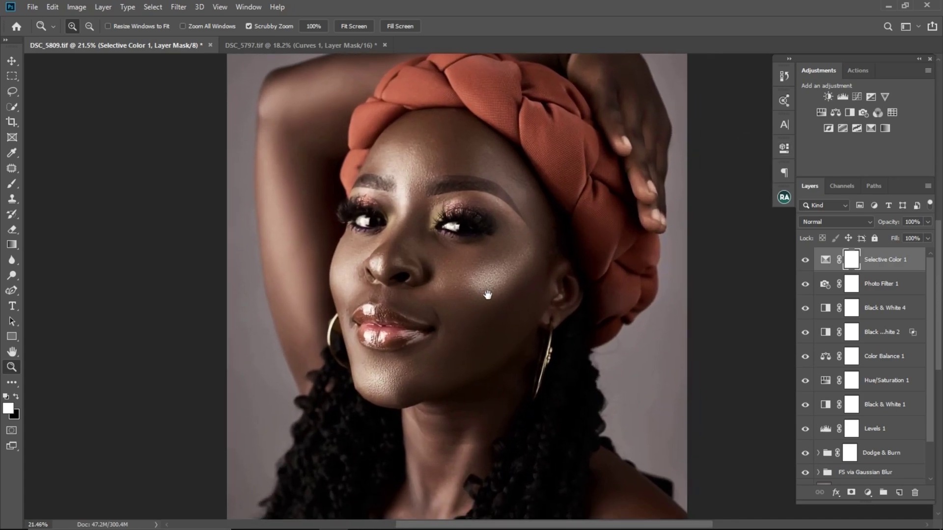
left_click(805, 262)
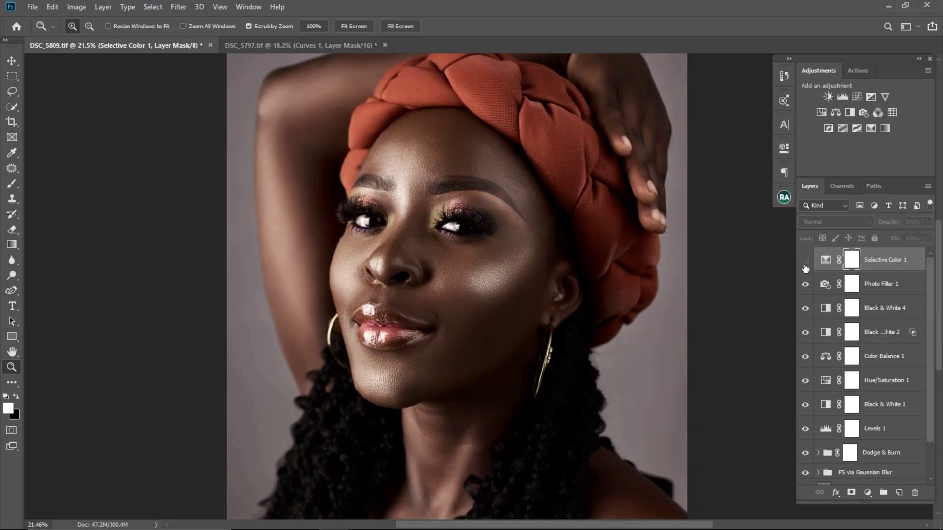
left_click(804, 260)
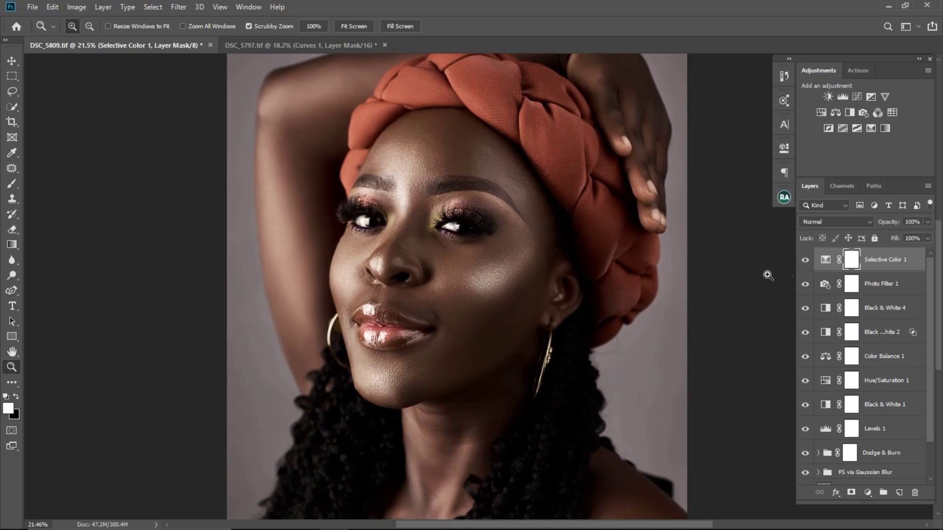
left_click(804, 262)
left_click(806, 262)
left_click(806, 263)
left_click(805, 264)
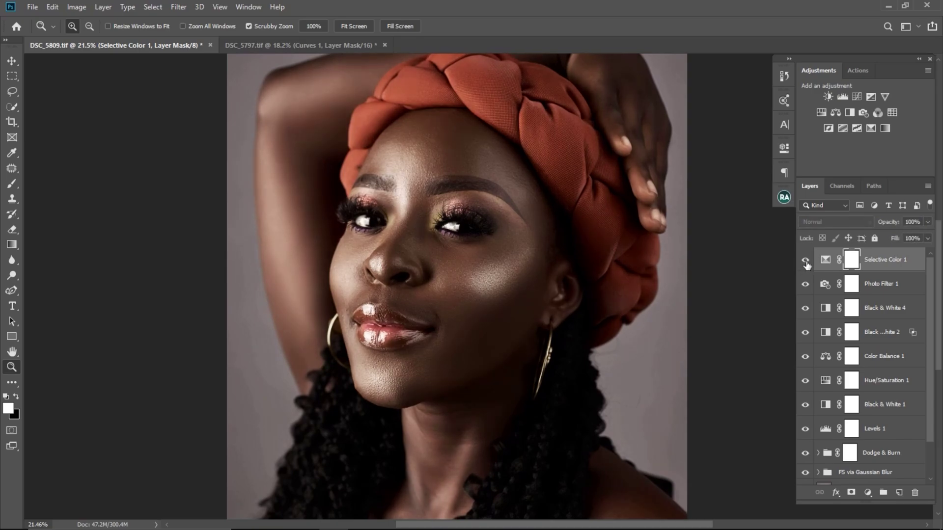
left_click(806, 264)
left_click(806, 264)
left_click(806, 264)
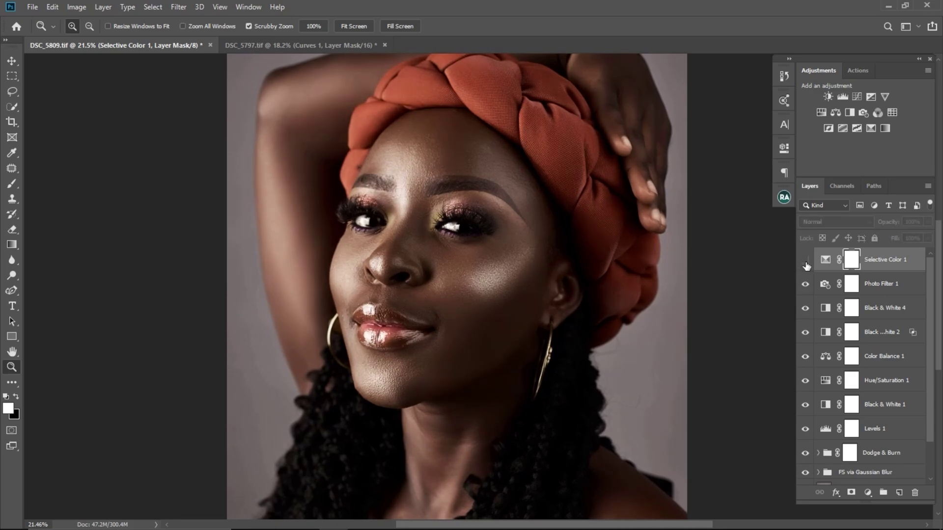
left_click(805, 264)
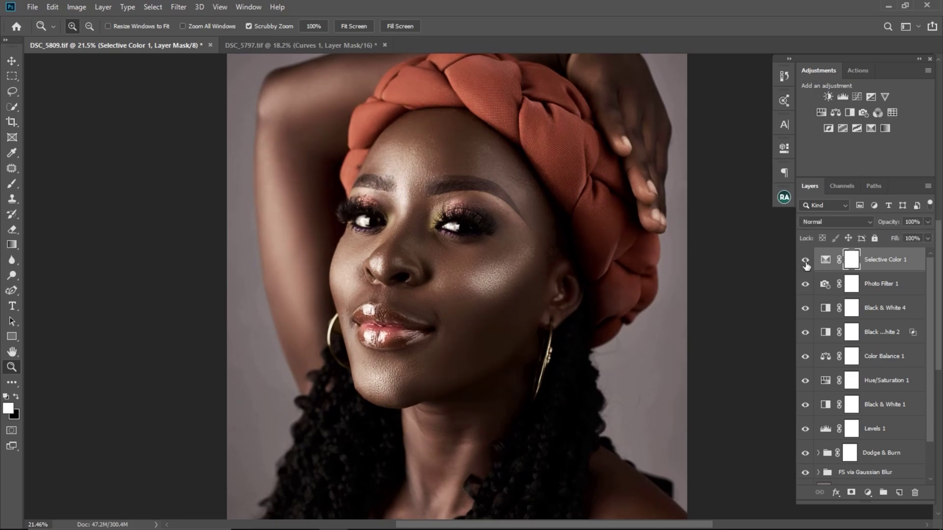
left_click(805, 265)
left_click(806, 264)
- Add a Curves adjustment layer above Selective Color 1 using the Lighter (RGB) preset
left_click_drag(611, 248, 573, 249)
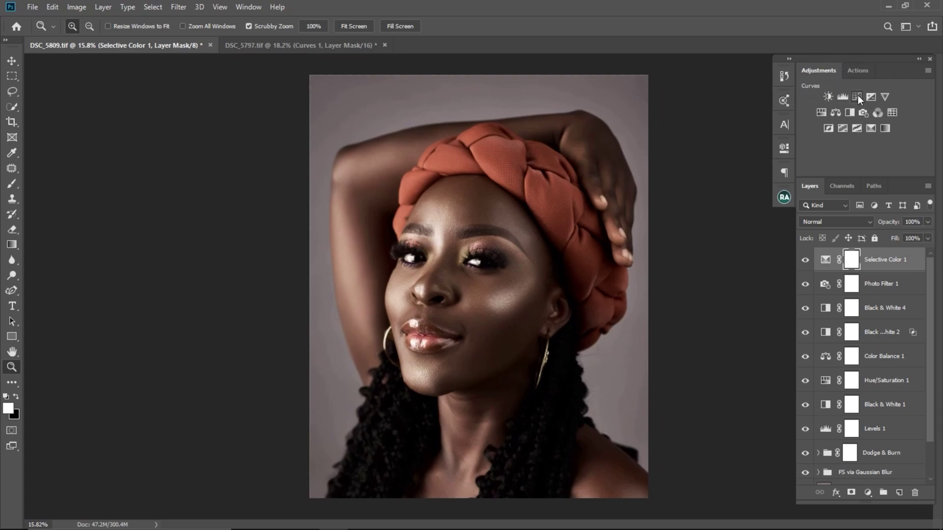
left_click(857, 97)
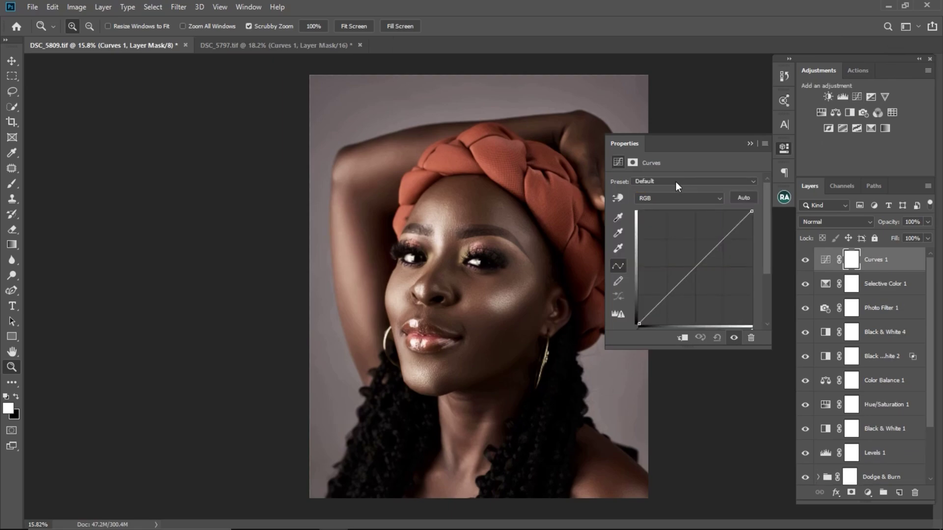
left_click(674, 182)
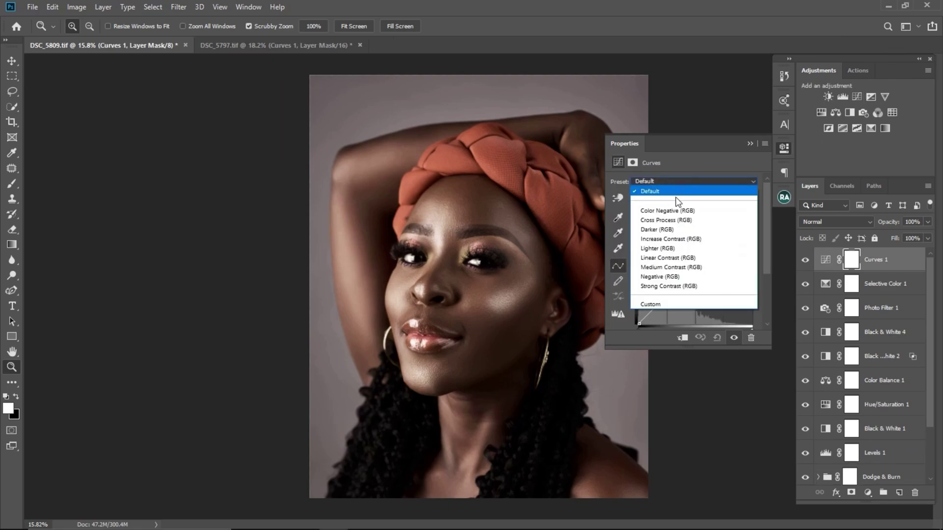
left_click(672, 249)
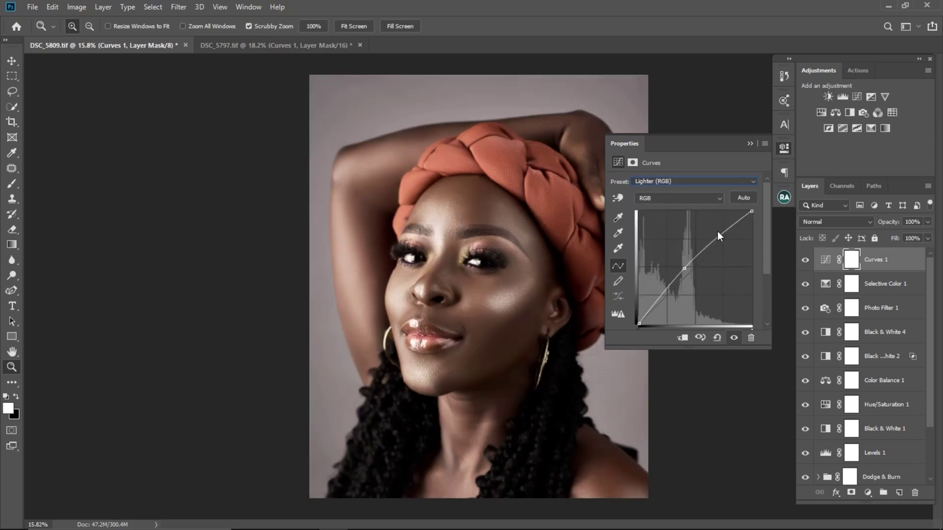
left_click(750, 144)
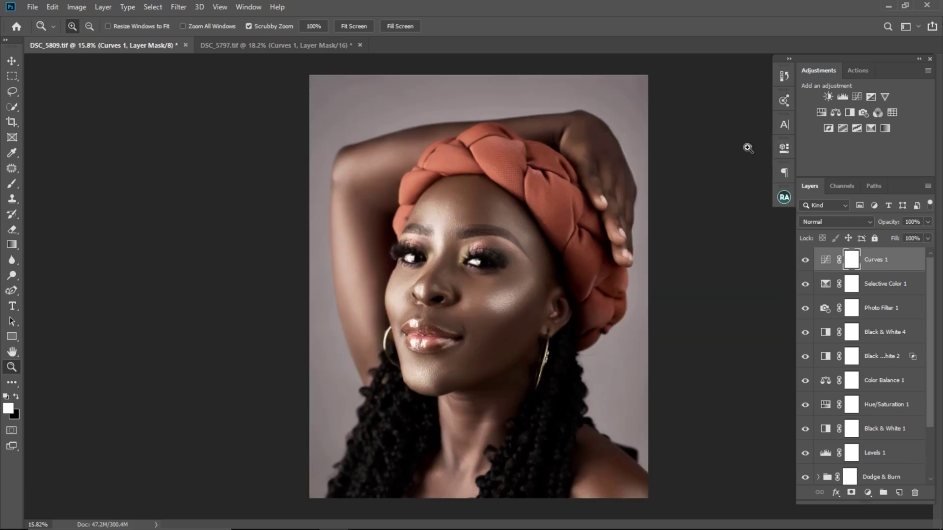
- Set the Curves 1 layer's opacity to 64%
left_click_drag(516, 303, 491, 290)
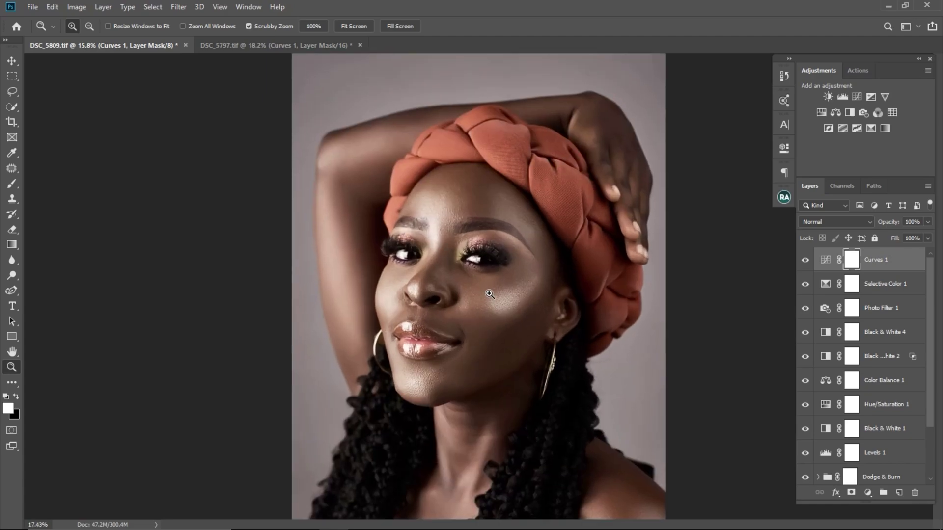
left_click(928, 222)
left_click_drag(926, 237, 915, 235)
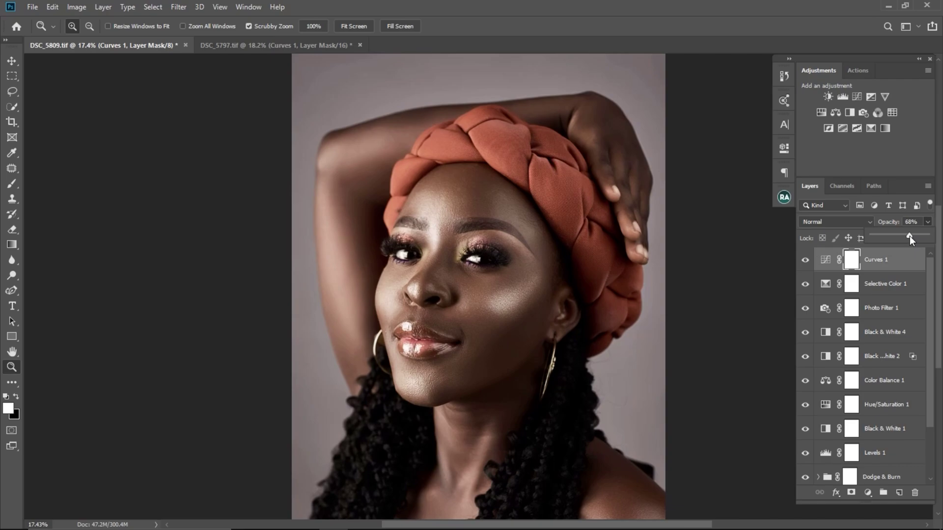
left_click_drag(863, 238, 806, 260)
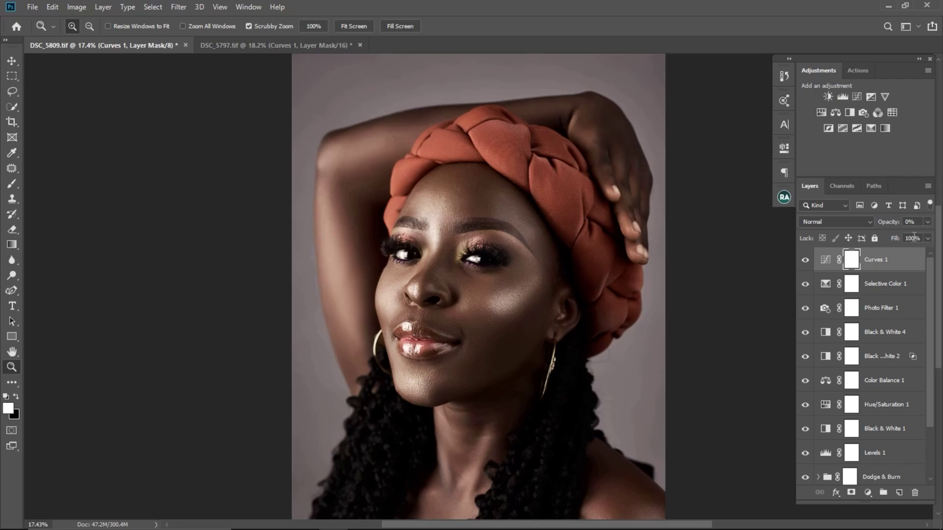
left_click(926, 224)
left_click_drag(897, 236, 907, 237)
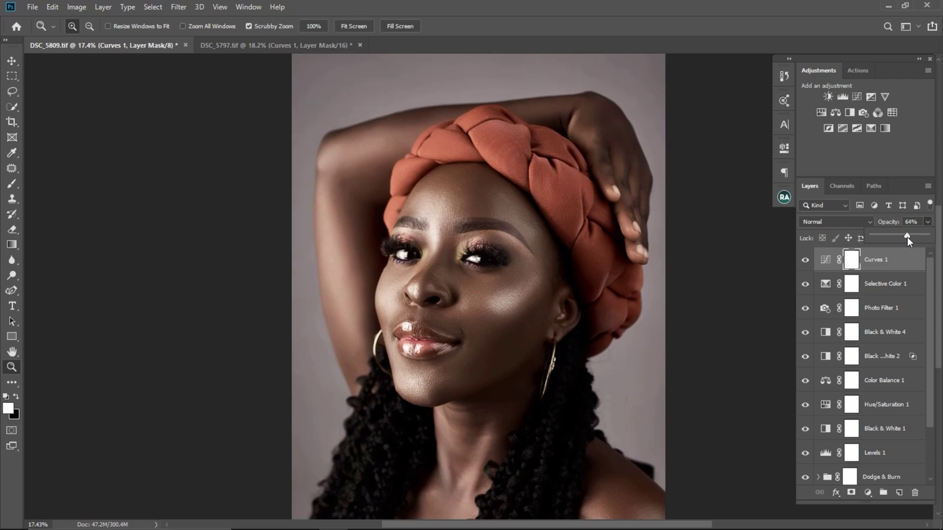
- Compare the portrait with and without the Curves 1 layer
mouse_move(460, 287)
left_mouse_down()
mouse_move(489, 288)
mouse_move(453, 284)
mouse_move(461, 283)
left_mouse_up()
left_click(805, 259)
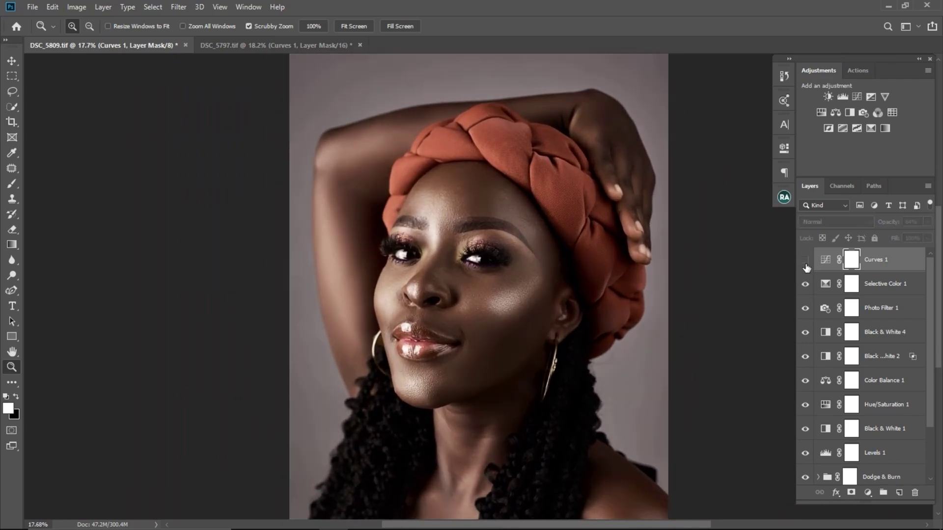
left_click(806, 260)
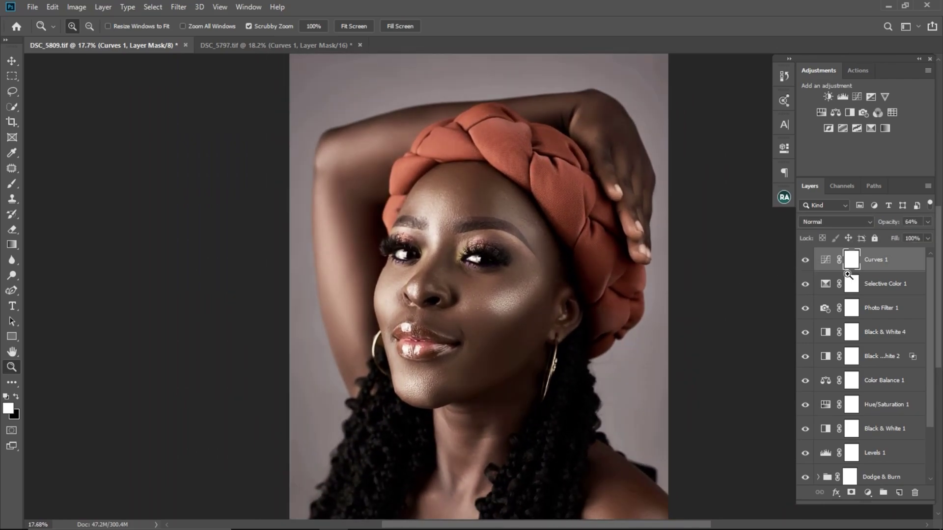
- Group all the adjustment layers from Curves 1 down to Levels 1
mouse_move(927, 300)
left_mouse_down()
mouse_move(925, 338)
mouse_move(923, 295)
left_mouse_up()
left_click_drag(926, 391, 926, 418)
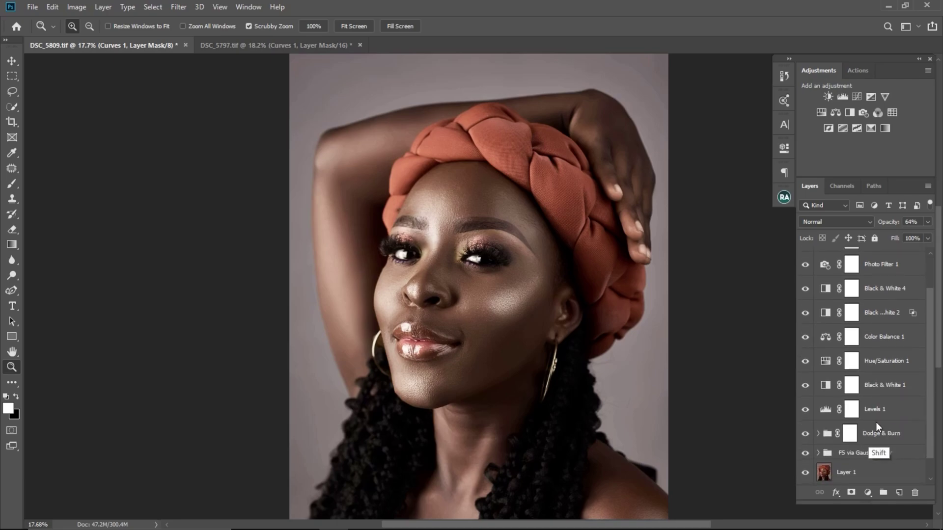
left_click(887, 412, "shift")
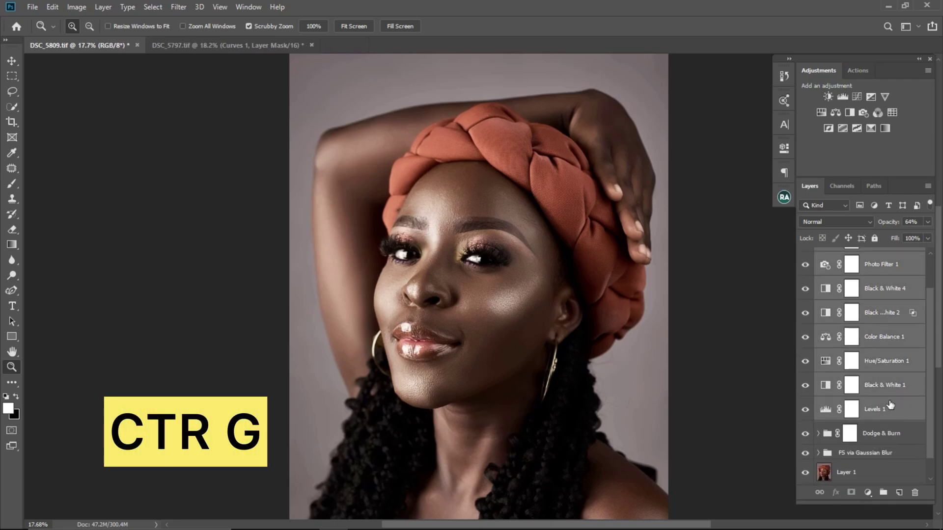
key("ctrl+g")
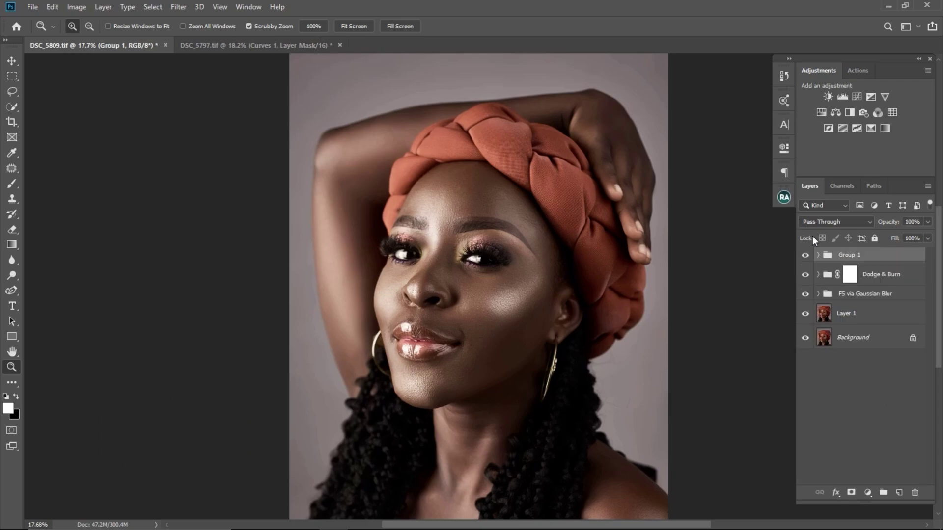
- Compare the portrait with and without the grouped colour adjustments, both at full view and close up on the face
left_click(805, 255)
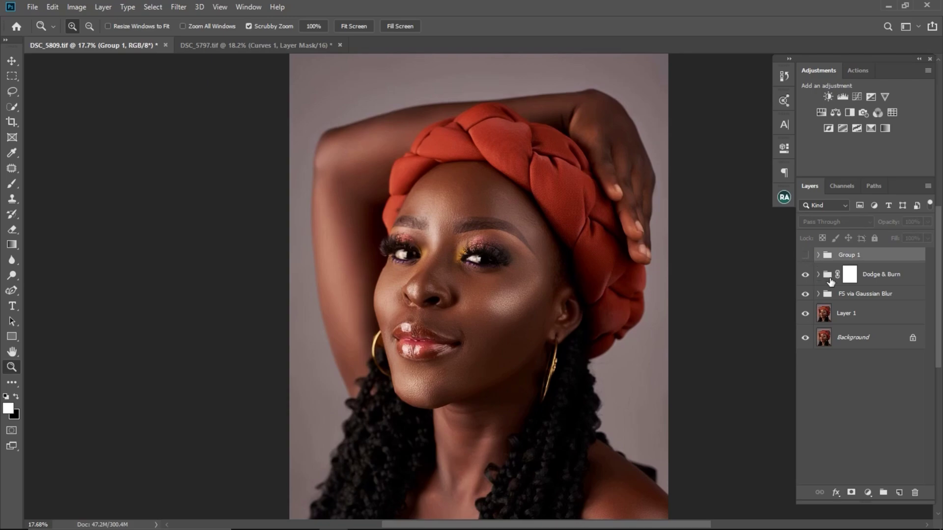
left_click(806, 257)
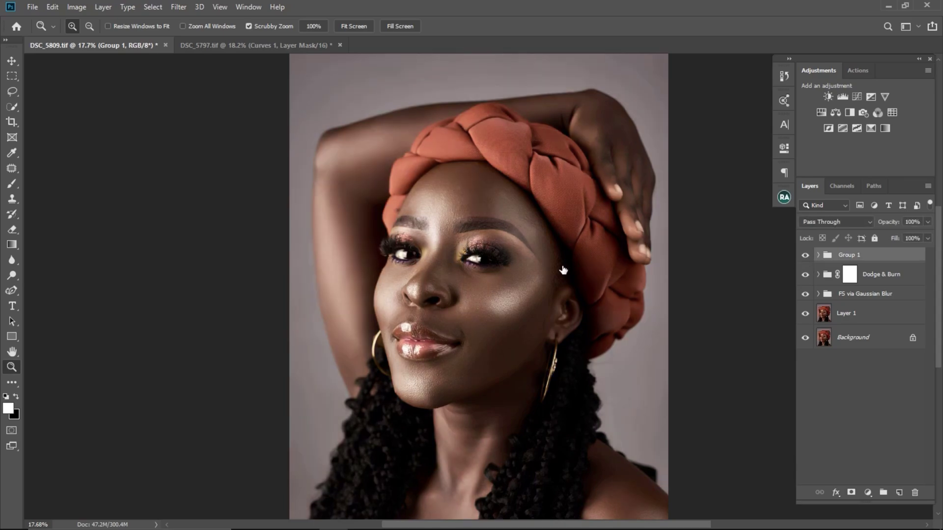
left_click_drag(489, 268, 511, 257)
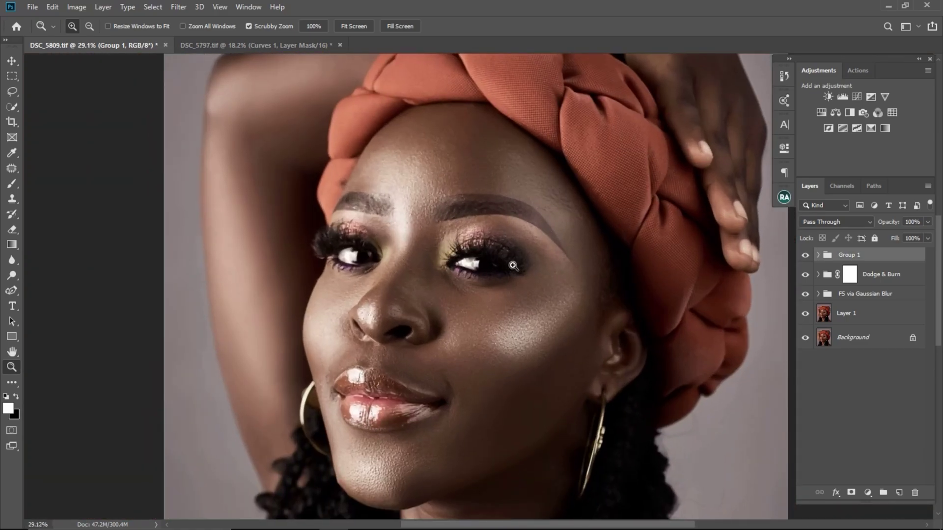
left_click(806, 256)
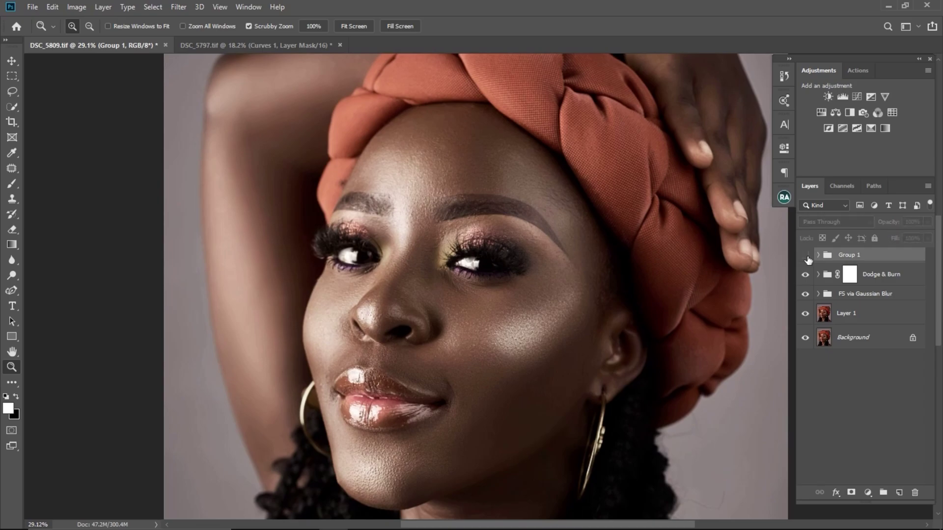
left_click(806, 256)
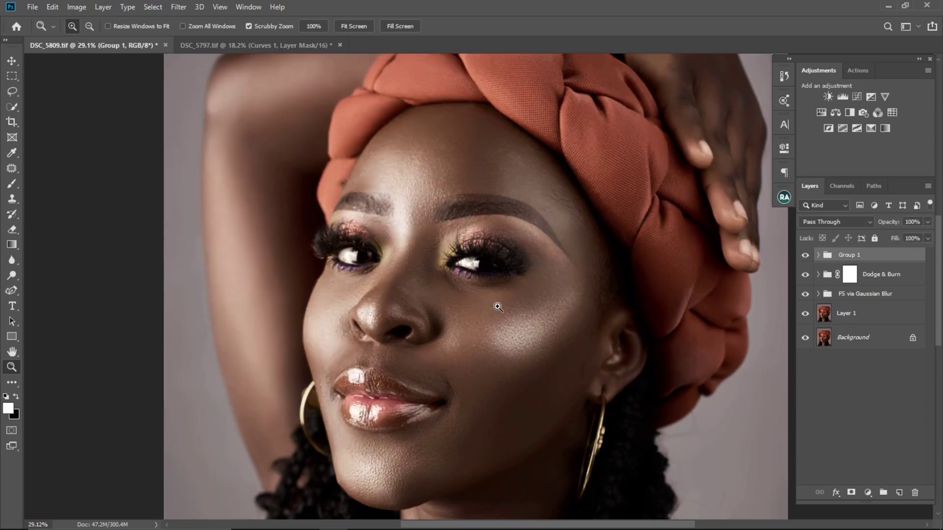
mouse_move(511, 303)
left_mouse_down()
mouse_move(445, 276)
mouse_move(513, 286)
mouse_move(464, 284)
mouse_move(499, 274)
mouse_move(530, 289)
mouse_move(490, 278)
mouse_move(523, 280)
mouse_move(535, 295)
mouse_move(484, 275)
mouse_move(504, 287)
left_mouse_up()
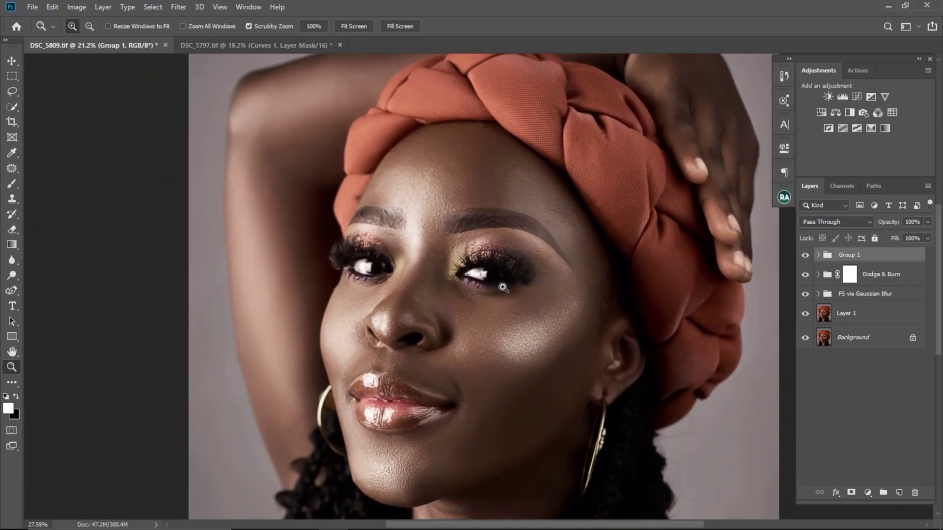
mouse_move(506, 288)
left_mouse_down()
mouse_move(485, 266)
mouse_move(496, 278)
left_mouse_up()
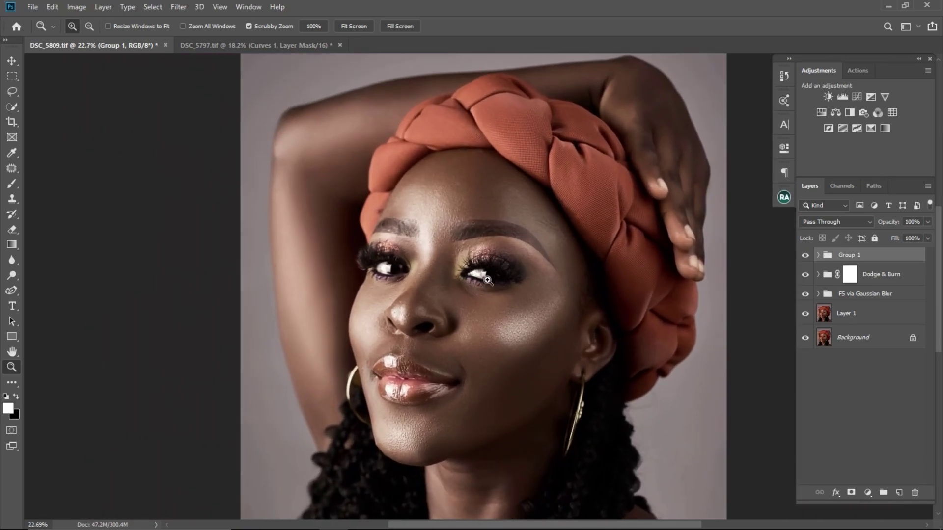
mouse_move(484, 273)
left_mouse_down()
mouse_move(511, 269)
mouse_move(497, 270)
left_mouse_up()
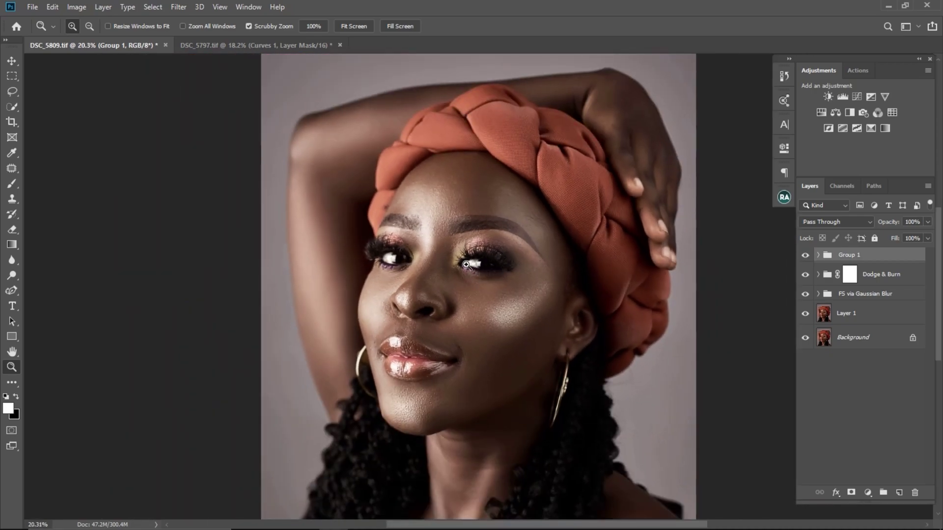
mouse_move(474, 266)
left_mouse_down()
mouse_move(510, 265)
mouse_move(491, 266)
left_mouse_up()
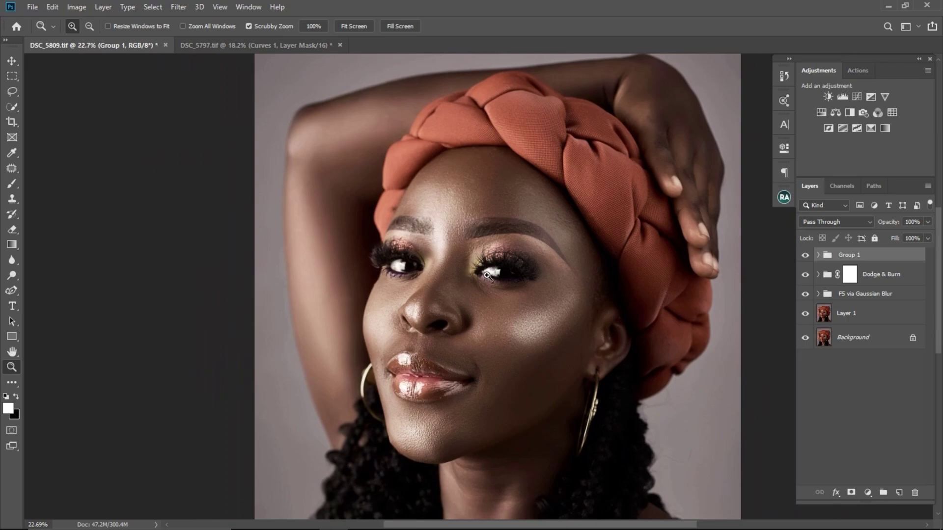